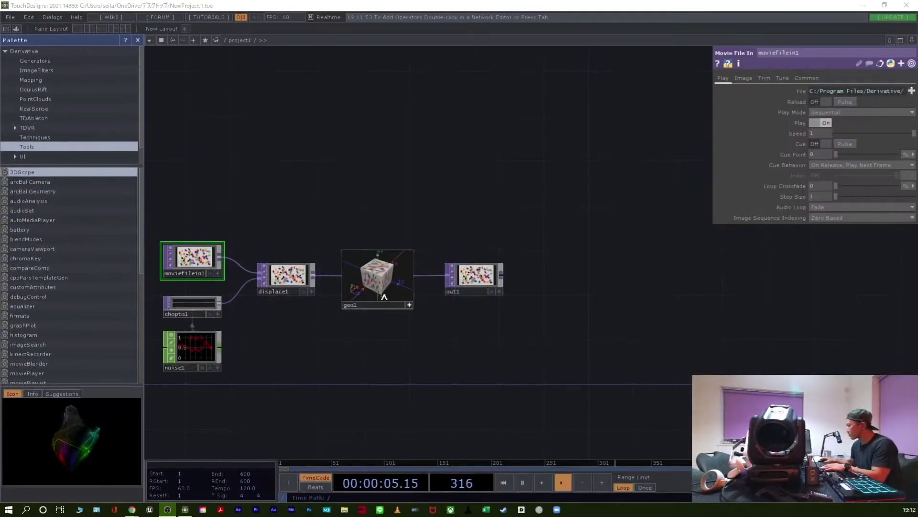
# Step: Delete all the default operators from the project network and close the Palette
pyautogui.moveTo(435, 330); pyautogui.dragTo(464, 311)
pyautogui.scroll(3, 489, 265)
pyautogui.moveTo(240, 122); pyautogui.dragTo(647, 389, button='right')
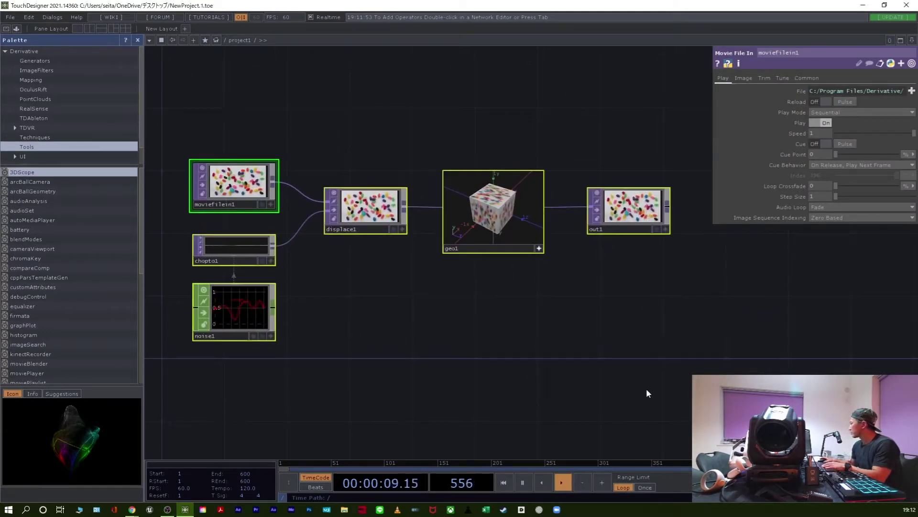
pyautogui.press('Delete')
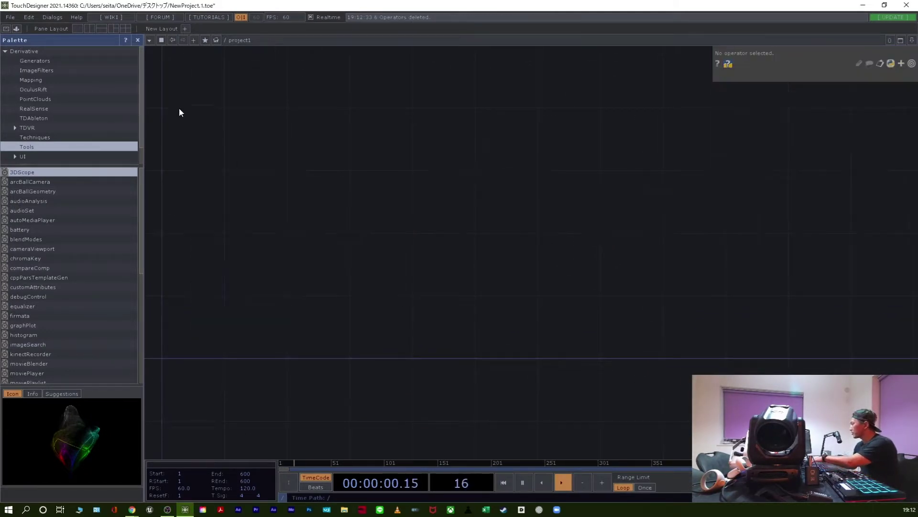
pyautogui.click(138, 39)
pyautogui.moveTo(353, 254); pyautogui.dragTo(459, 262)
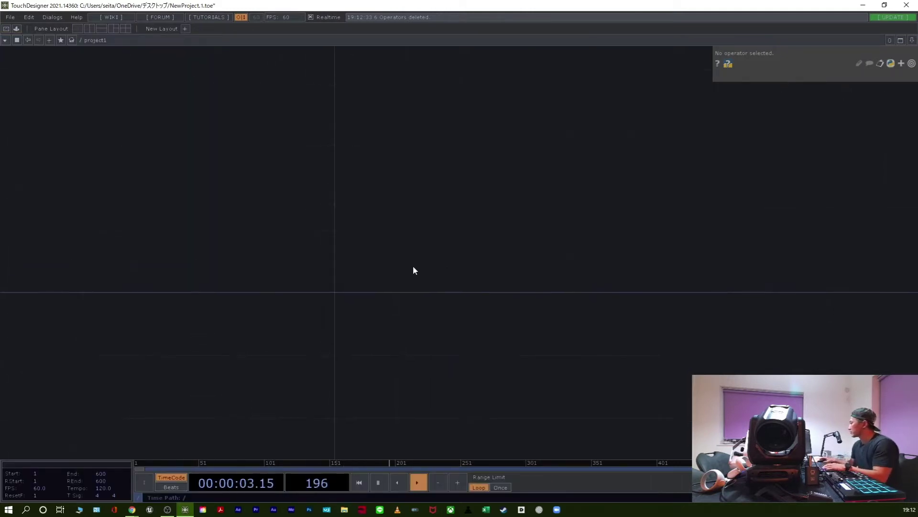
# Step: Add a DMX Out CHOP to the empty network and set its device to EN295065
pyautogui.press('Tab')
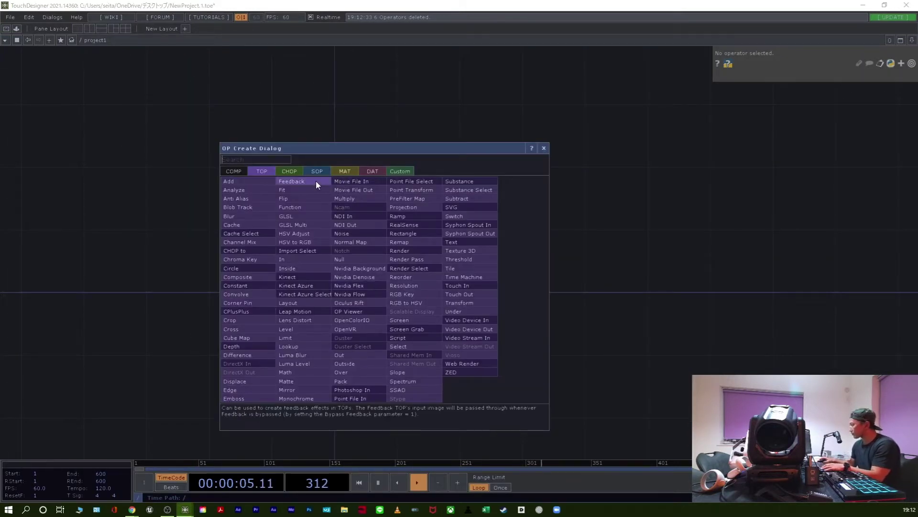
pyautogui.write('dmx')
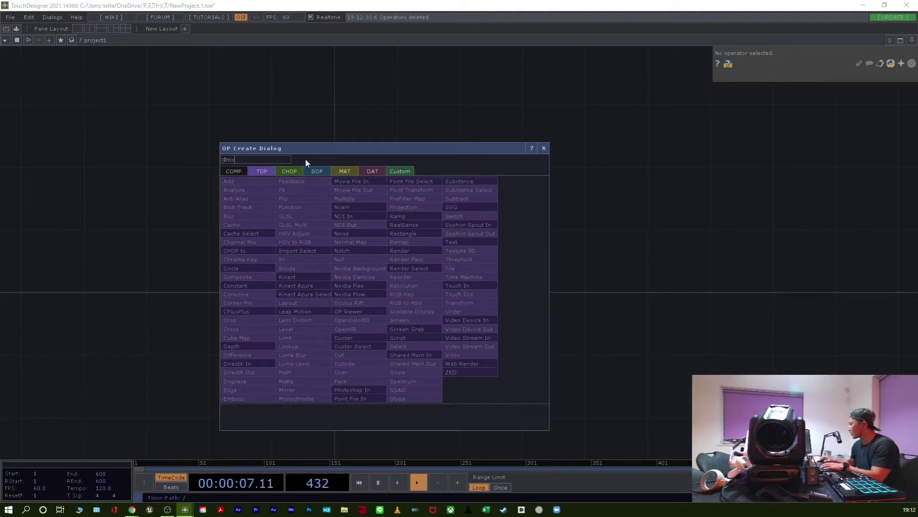
pyautogui.click(289, 171)
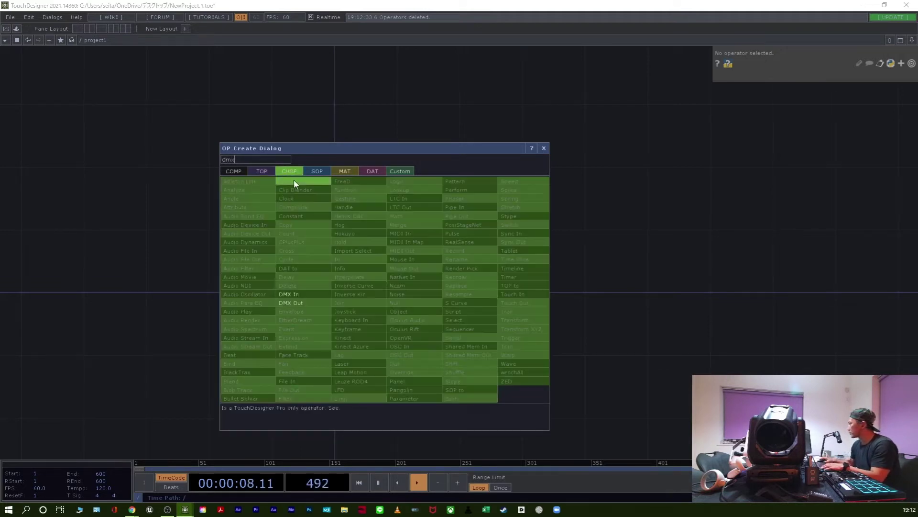
pyautogui.click(309, 302)
pyautogui.click(374, 268)
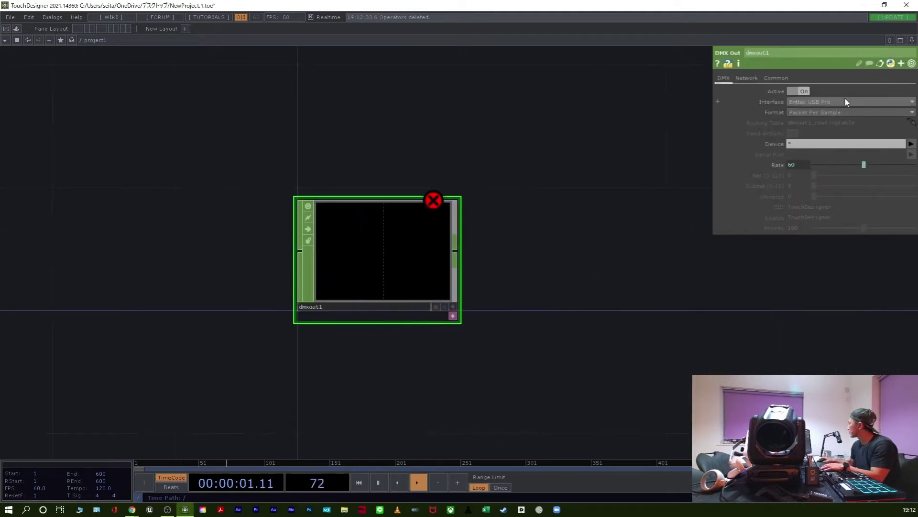
pyautogui.click(911, 143)
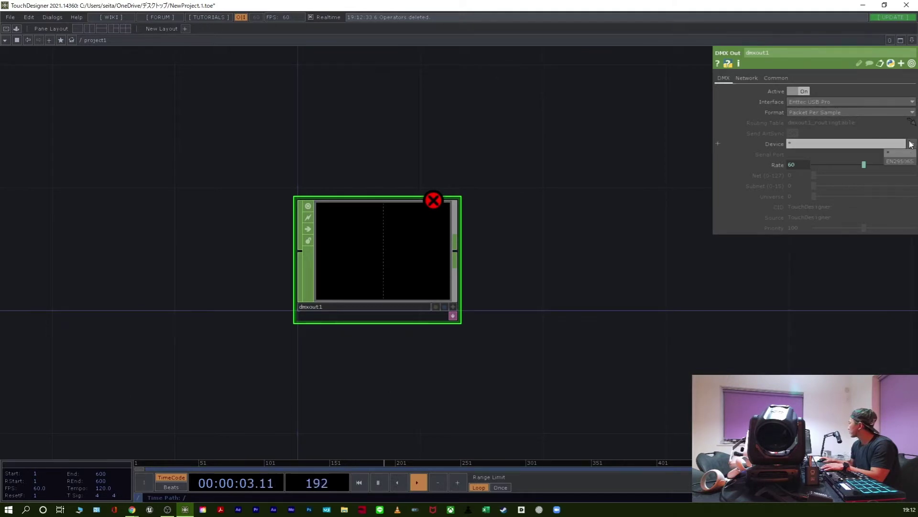
pyautogui.click(901, 161)
# Step: Add a Constant CHOP before the DMX Out operator and connect its output to the DMX Out input
pyautogui.moveTo(379, 373); pyautogui.dragTo(366, 316)
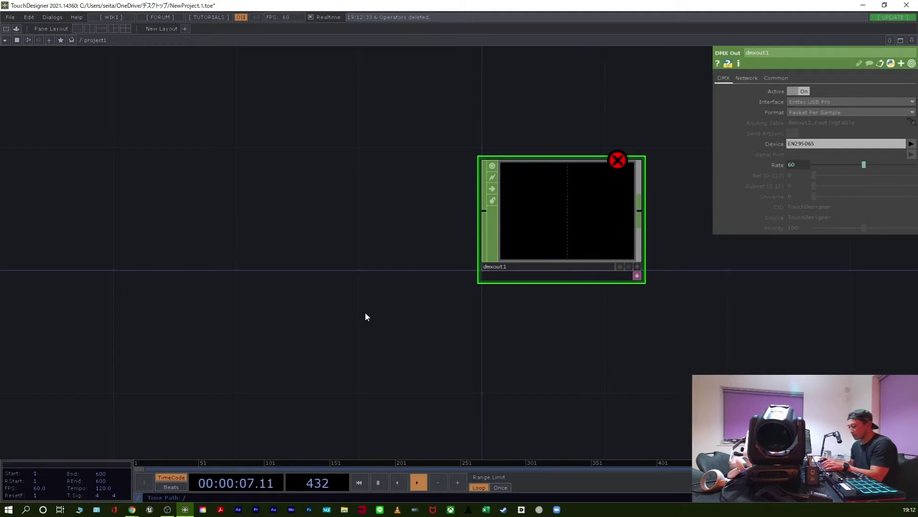
pyautogui.press('Tab')
pyautogui.write('con')
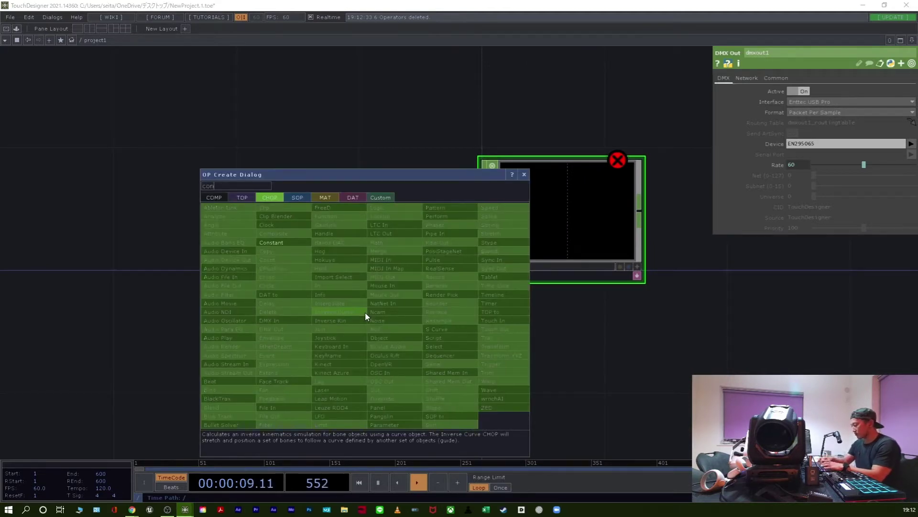
pyautogui.click(285, 243)
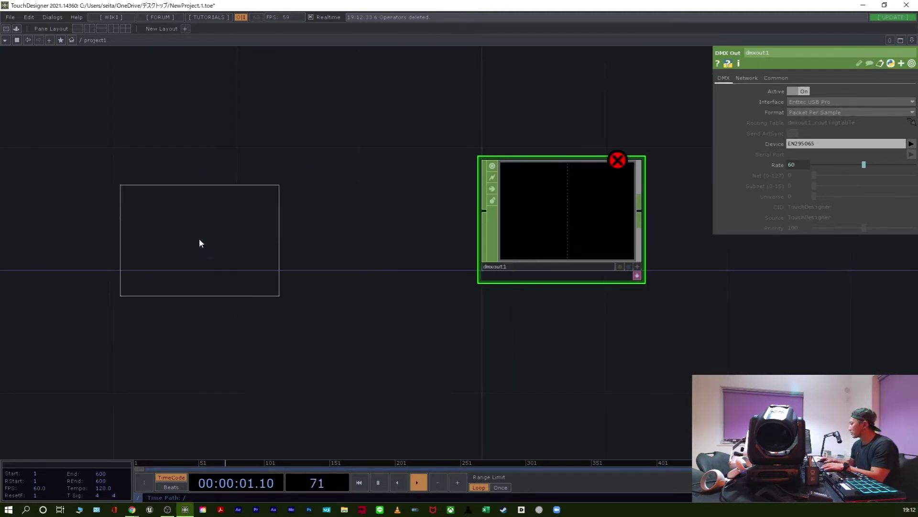
pyautogui.click(165, 228)
pyautogui.moveTo(240, 213); pyautogui.dragTo(484, 210)
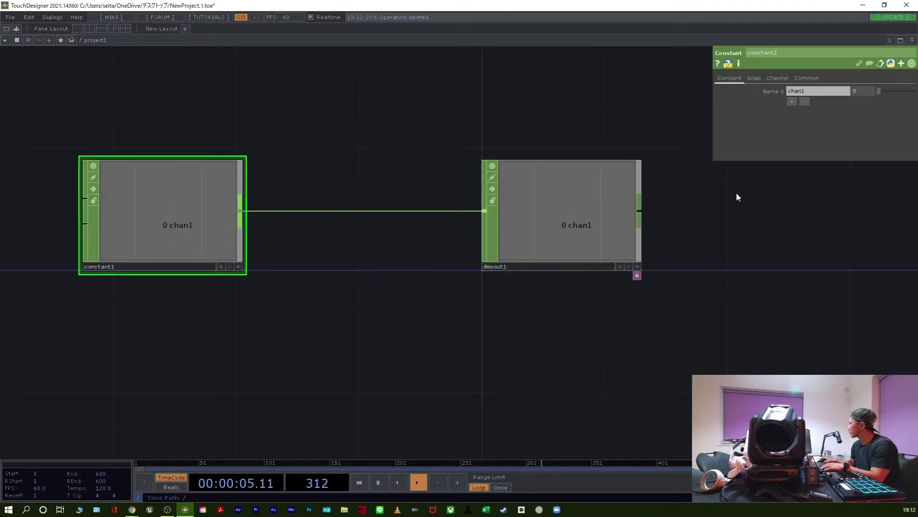
# Step: Add channels to the Constant CHOP until it holds 16, from chan1 to chan16
pyautogui.moveTo(884, 96)
pyautogui.mouseDown()
pyautogui.moveTo(900, 94)
pyautogui.moveTo(868, 96)
pyautogui.mouseUp()
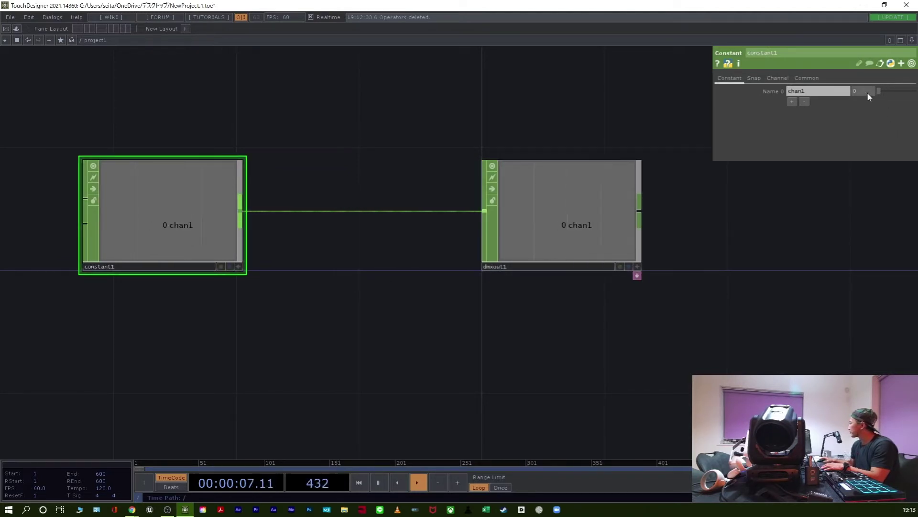
pyautogui.moveTo(339, 291); pyautogui.dragTo(394, 353)
pyautogui.scroll(3, 406, 311)
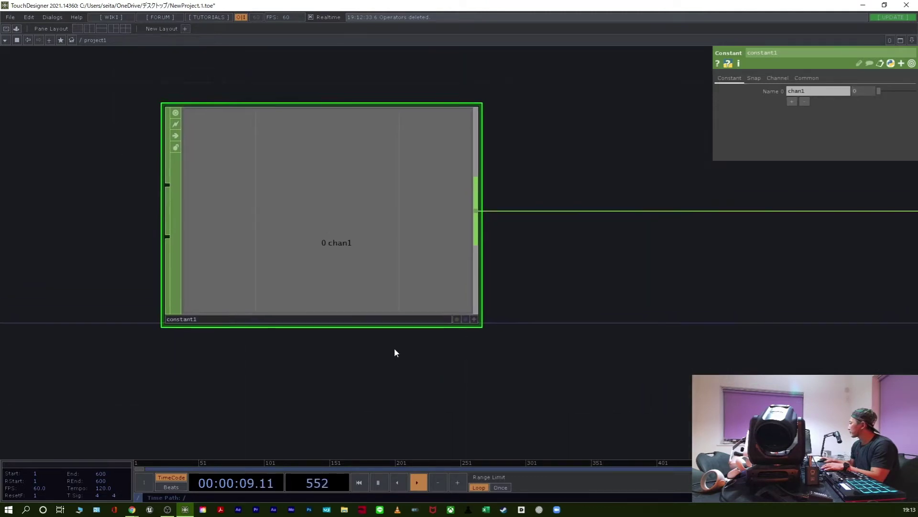
pyautogui.click(792, 101)
pyautogui.click(792, 112)
pyautogui.click(792, 123)
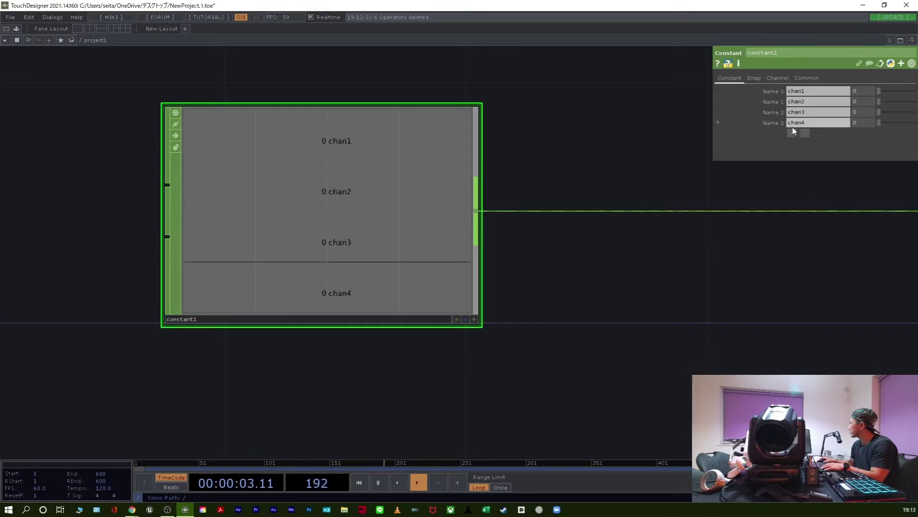
pyautogui.click(791, 133)
pyautogui.click(791, 143)
pyautogui.click(792, 154)
pyautogui.click(792, 165)
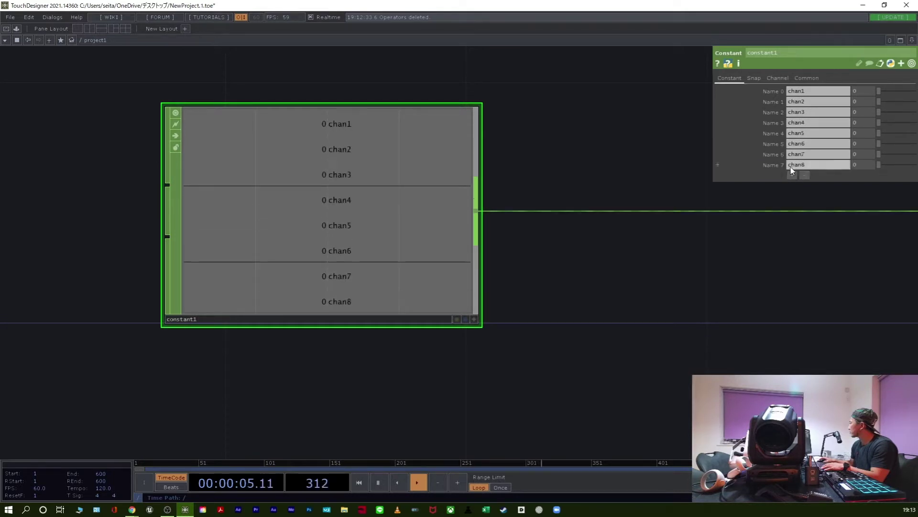
pyautogui.click(792, 176)
pyautogui.click(792, 186)
pyautogui.click(792, 197)
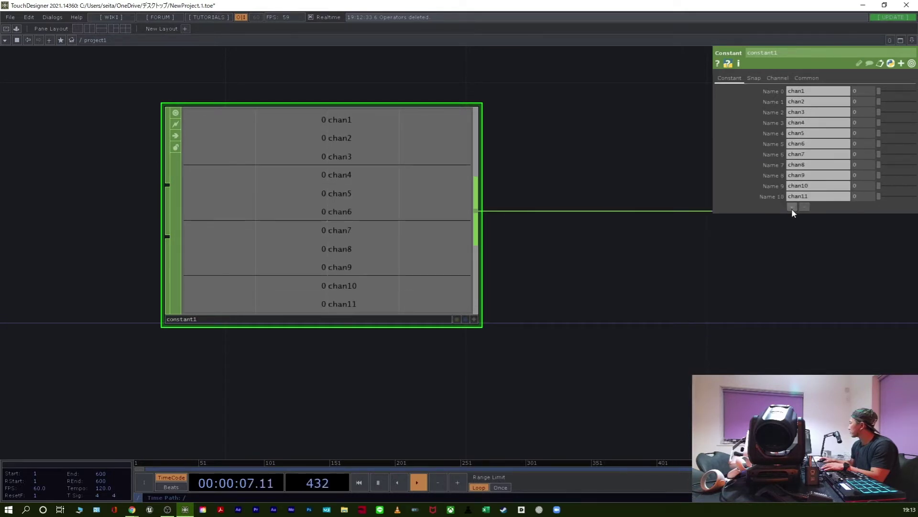
pyautogui.click(792, 208)
pyautogui.click(792, 219)
pyautogui.click(793, 228)
pyautogui.click(793, 239)
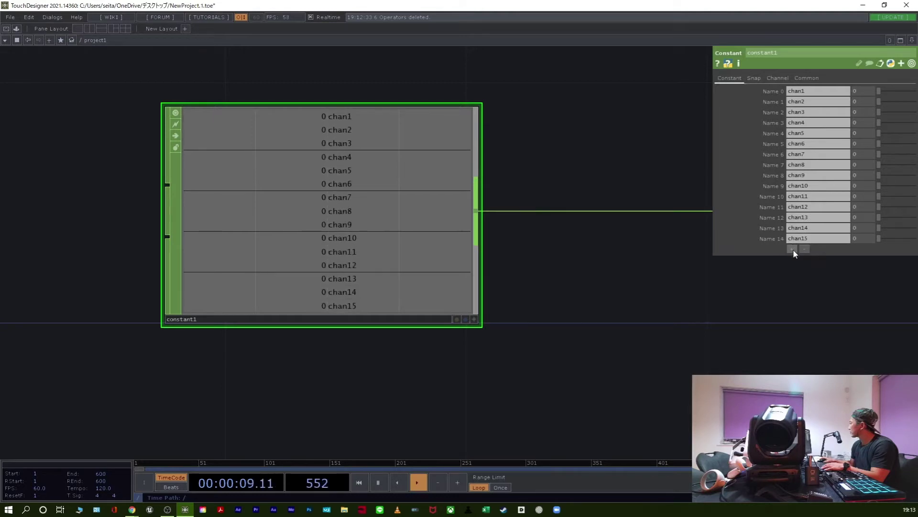
pyautogui.click(793, 249)
pyautogui.click(814, 248)
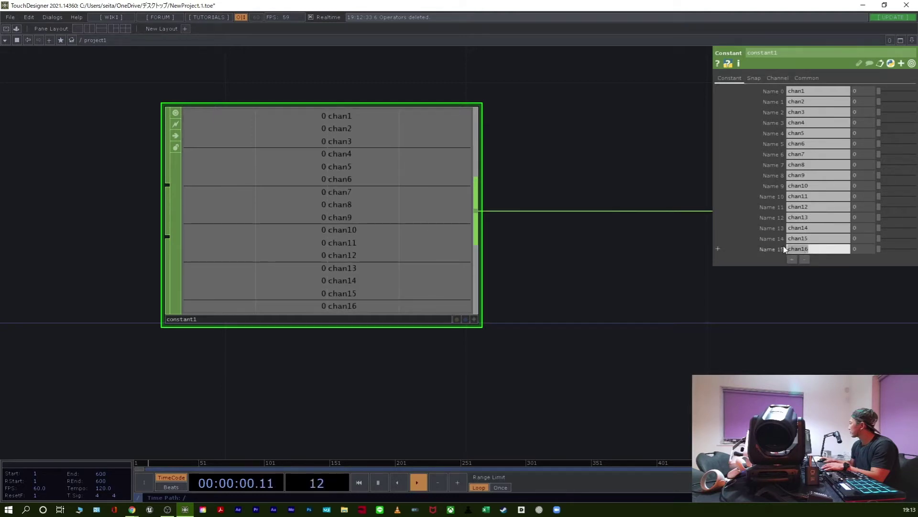
# Step: Rename the Constant CHOP's first channel as pan and its third channel as tilt
pyautogui.click(811, 91)
pyautogui.write('p')
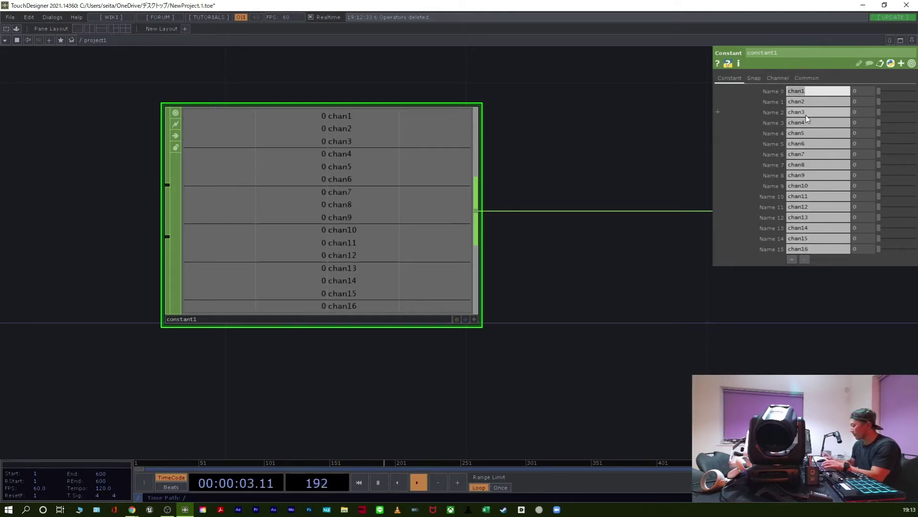
pyautogui.write('an')
pyautogui.click(810, 113)
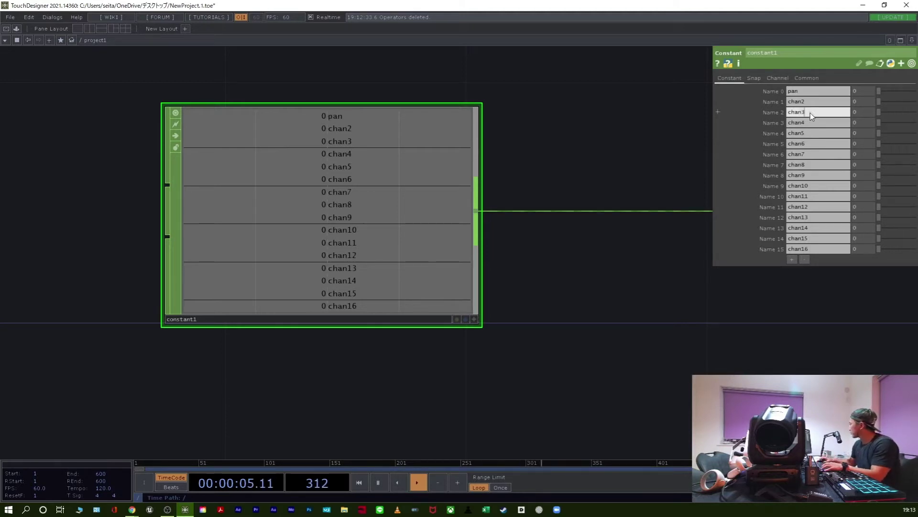
pyautogui.write('t')
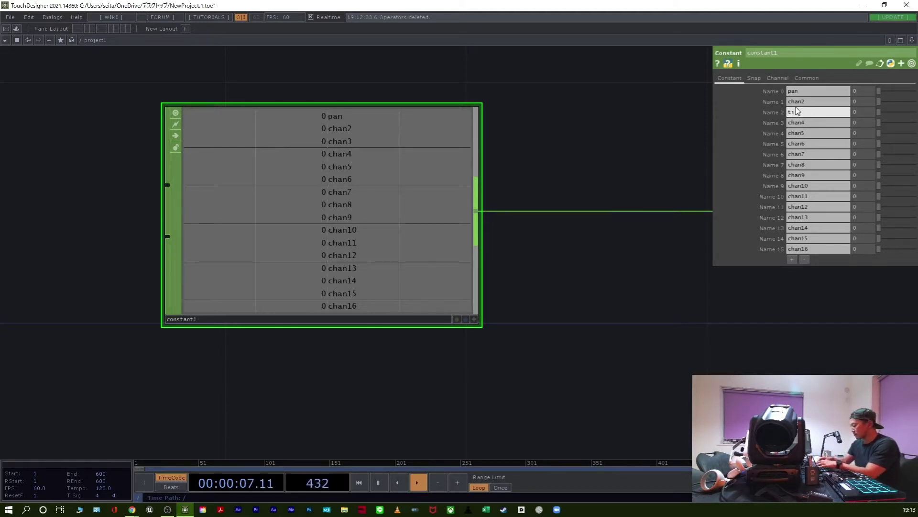
pyautogui.write('ilt')
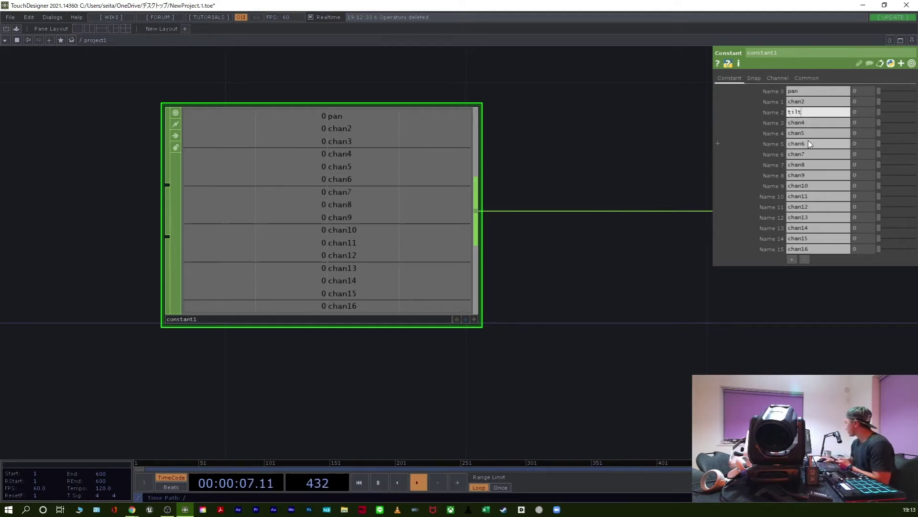
# Step: Rename the Constant CHOP's sixth channel as dimmer, the eighth as stb and the ninth as color
pyautogui.click(788, 144)
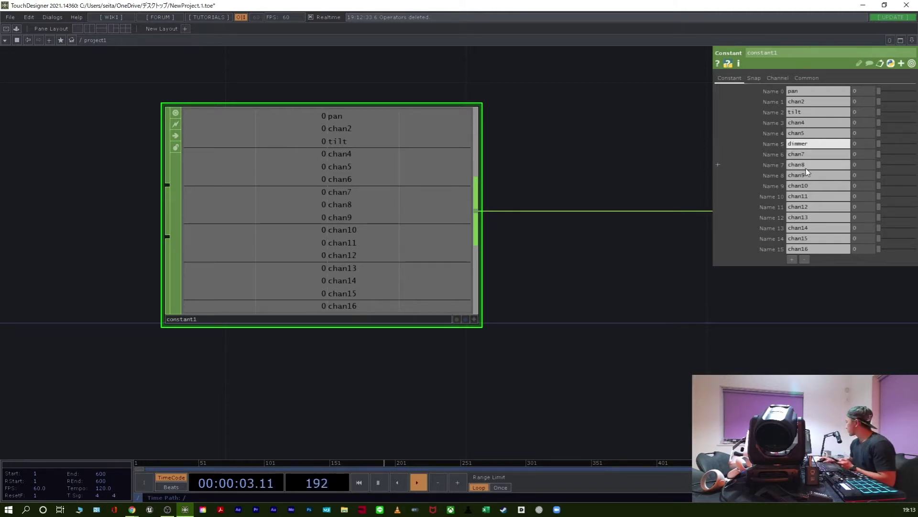
pyautogui.click(787, 165)
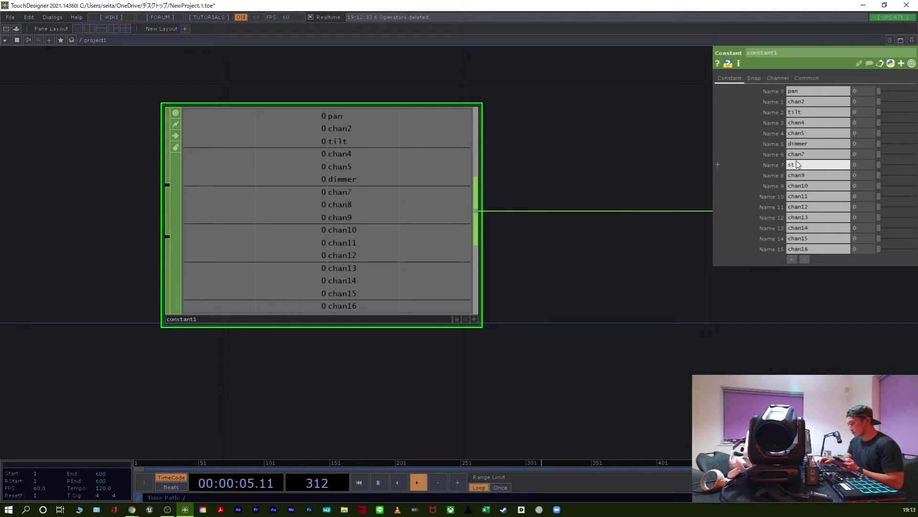
pyautogui.write('stb')
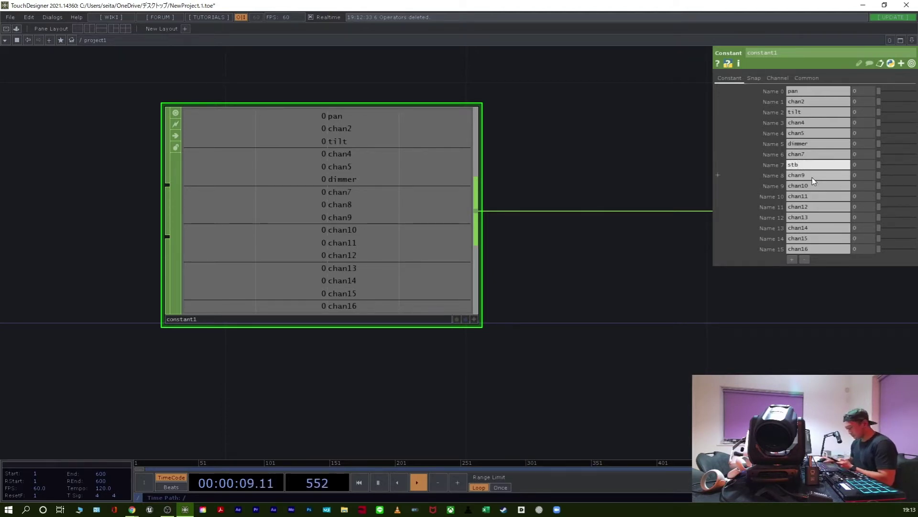
pyautogui.press('Return')
pyautogui.click(804, 173)
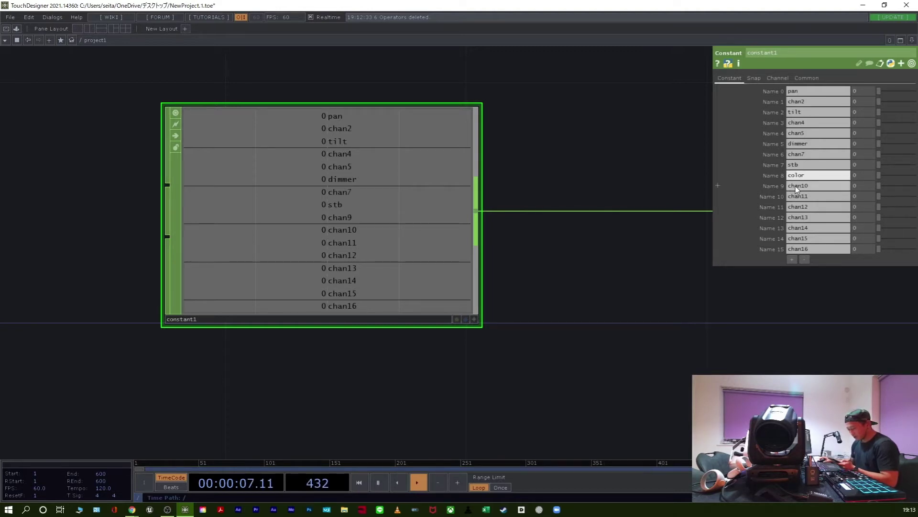
pyautogui.press('Return')
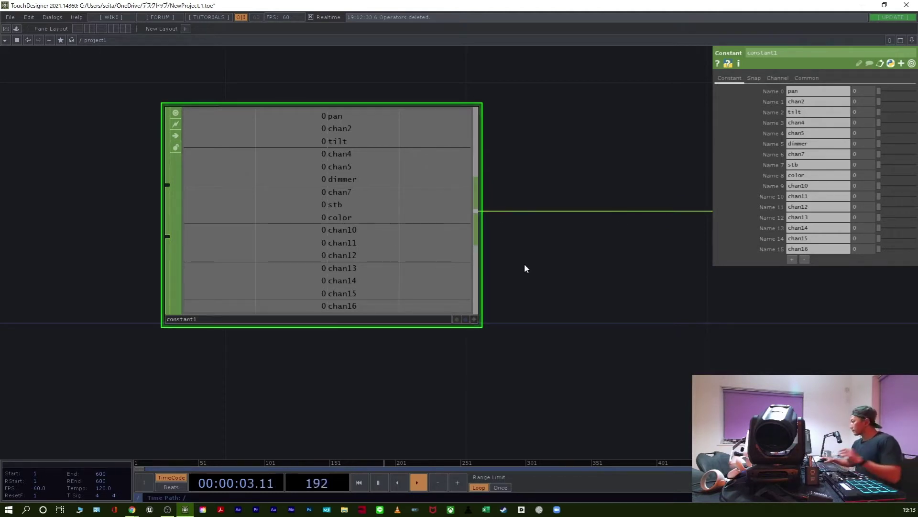
# Step: Move the Constant operator further from DMX Out and insert a Merge CHOP on the wire between them
pyautogui.scroll(-3, 561, 294)
pyautogui.moveTo(561, 301); pyautogui.dragTo(395, 265)
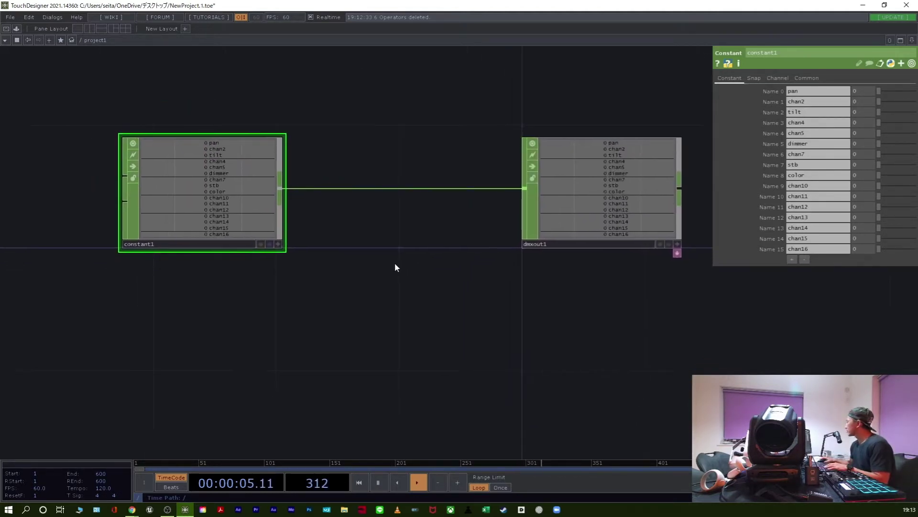
pyautogui.moveTo(233, 181); pyautogui.dragTo(172, 180)
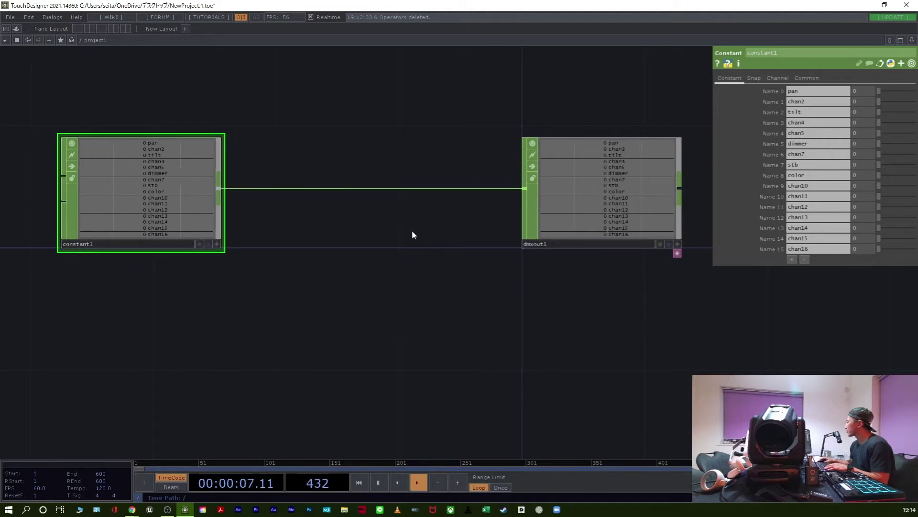
pyautogui.rightClick(299, 192)
pyautogui.click(326, 180)
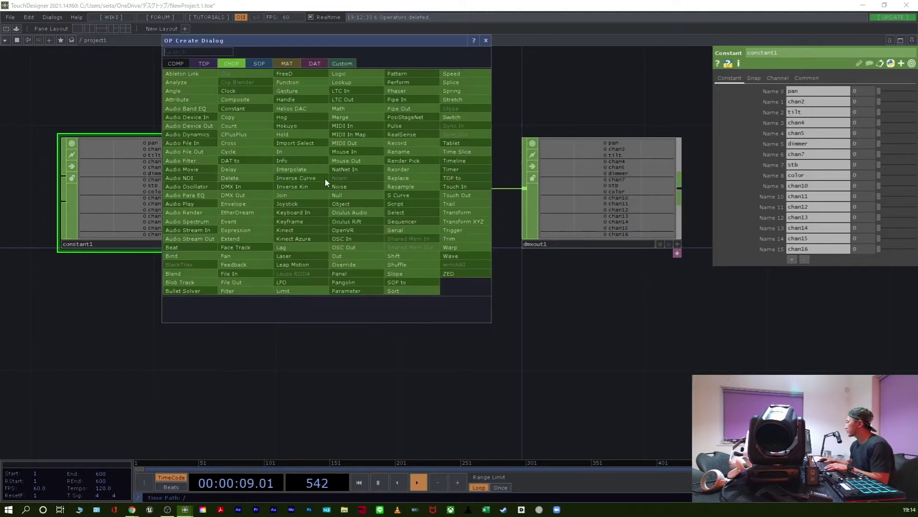
pyautogui.write('me')
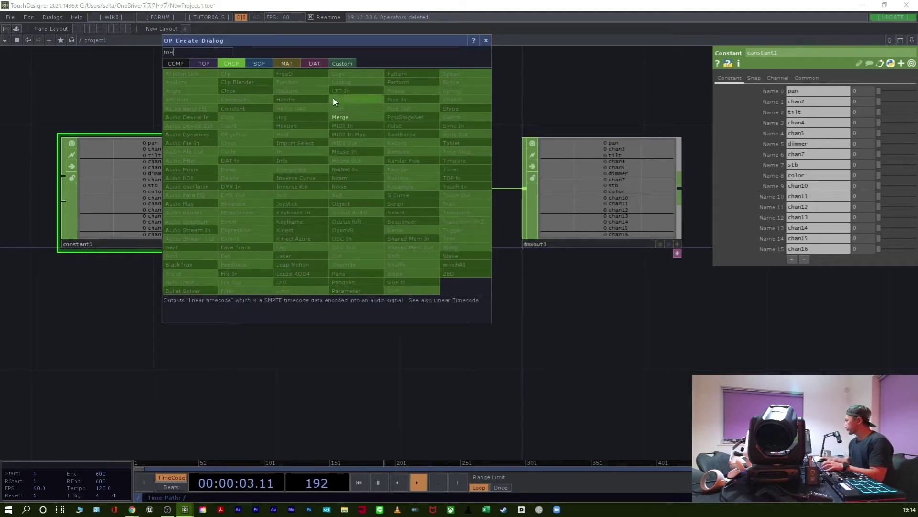
pyautogui.click(340, 117)
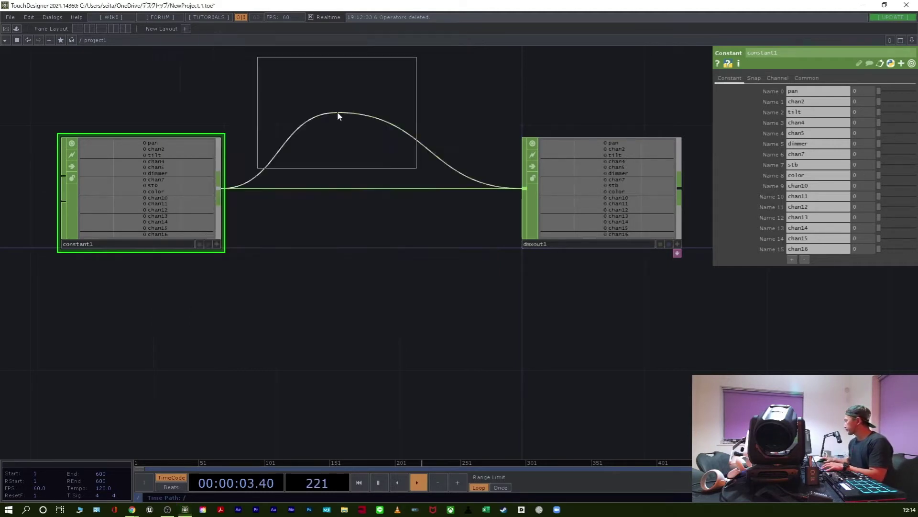
pyautogui.click(314, 192)
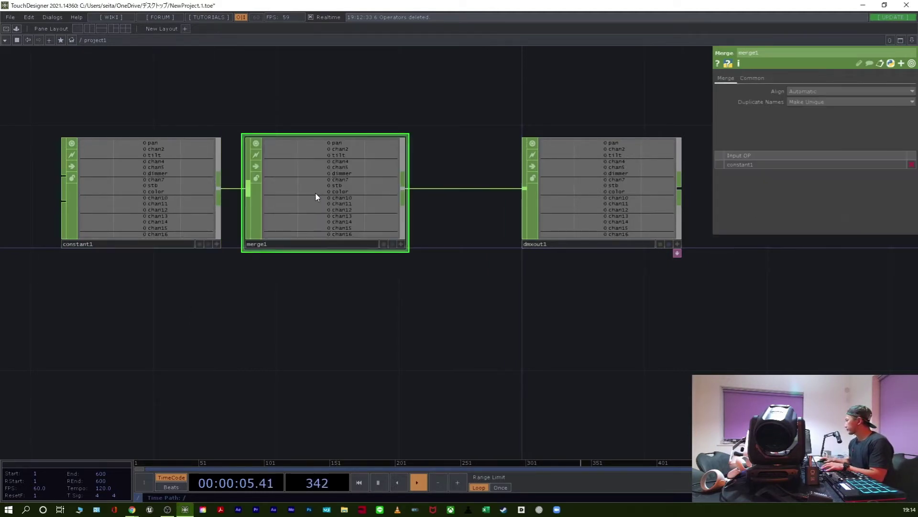
# Step: Set the Merge CHOP's Align to Stretch to Min/Max and move Constant and Merge farther from DMX Out
pyautogui.click(819, 92)
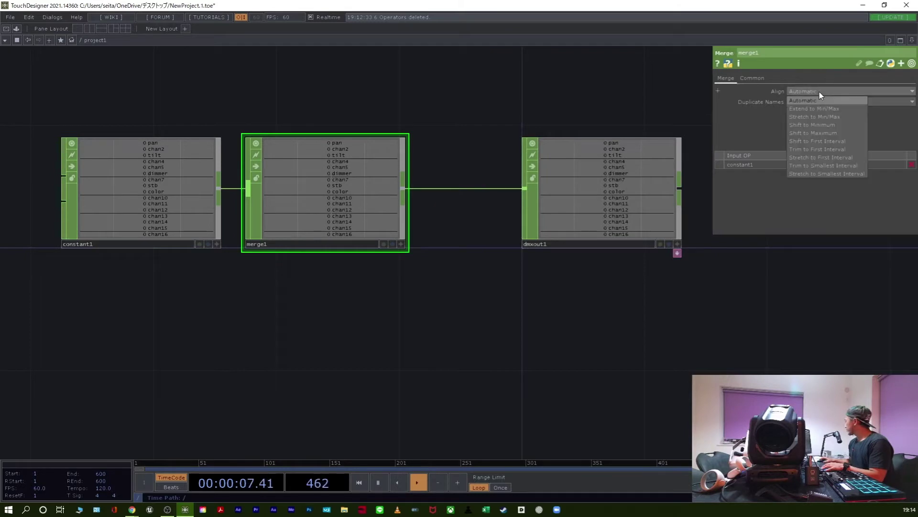
pyautogui.click(840, 118)
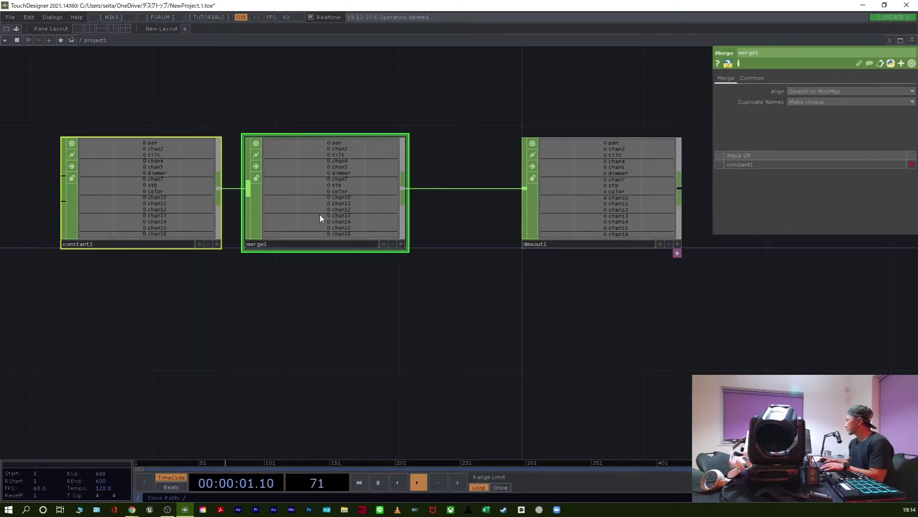
pyautogui.moveTo(319, 214); pyautogui.dragTo(196, 210)
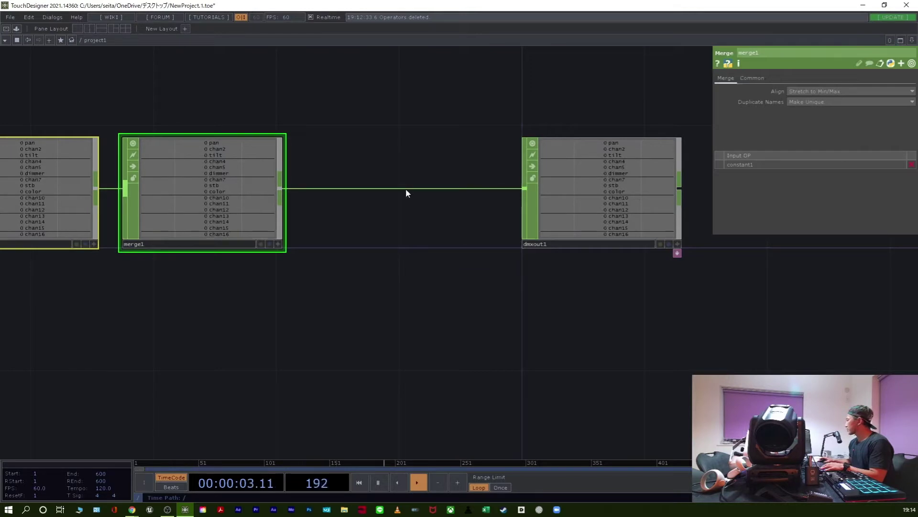
# Step: Insert a Math CHOP on the wire between Merge and DMX Out and set its To Range maximum to 255
pyautogui.rightClick(405, 188)
pyautogui.click(414, 179)
pyautogui.write('mat')
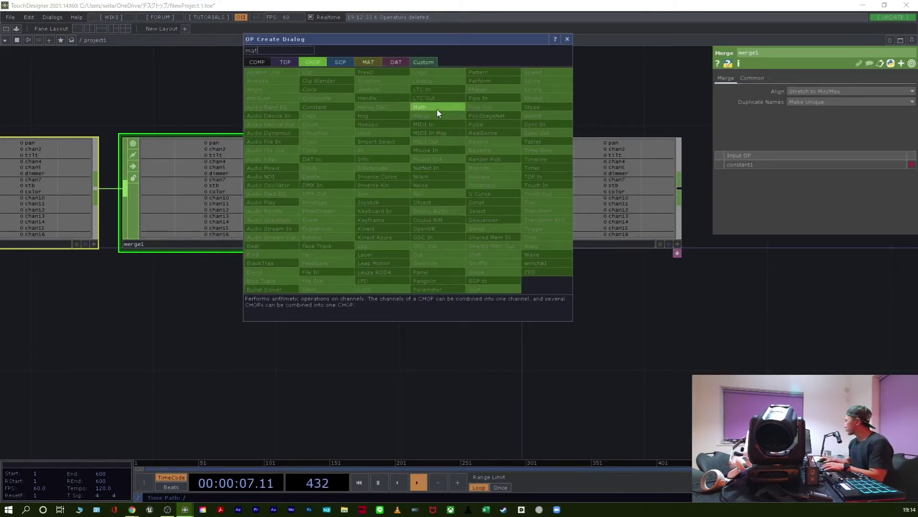
pyautogui.click(420, 107)
pyautogui.click(408, 193)
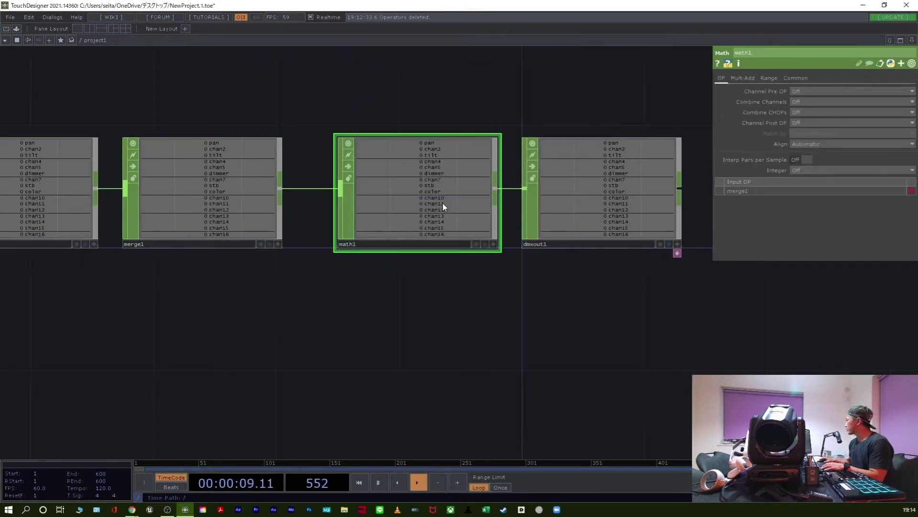
pyautogui.click(769, 78)
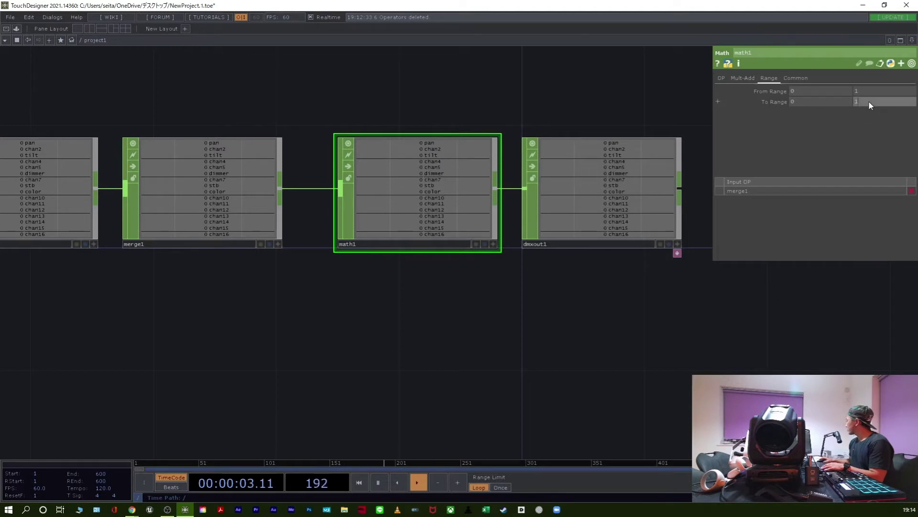
pyautogui.write('255')
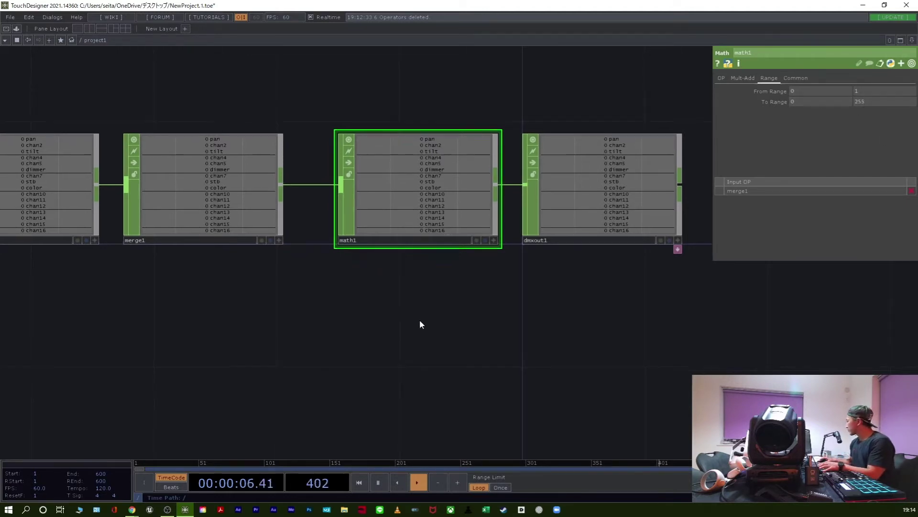
# Step: Move DMX Out farther along and insert a Limit CHOP on the wire between it and Math
pyautogui.scroll(-2, 420, 319)
pyautogui.moveTo(420, 320); pyautogui.dragTo(320, 306)
pyautogui.moveTo(434, 199); pyautogui.dragTo(546, 204)
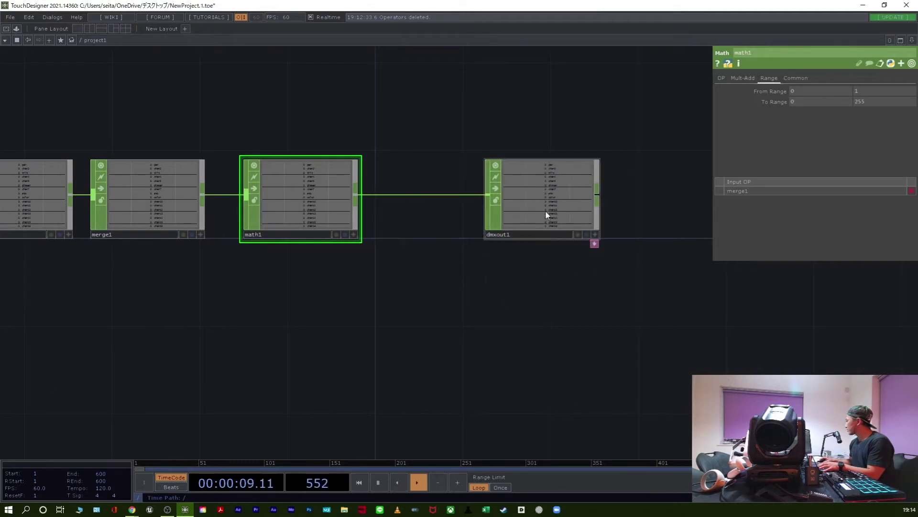
pyautogui.rightClick(420, 198)
pyautogui.click(435, 184)
pyautogui.write('limit')
pyautogui.press('Return')
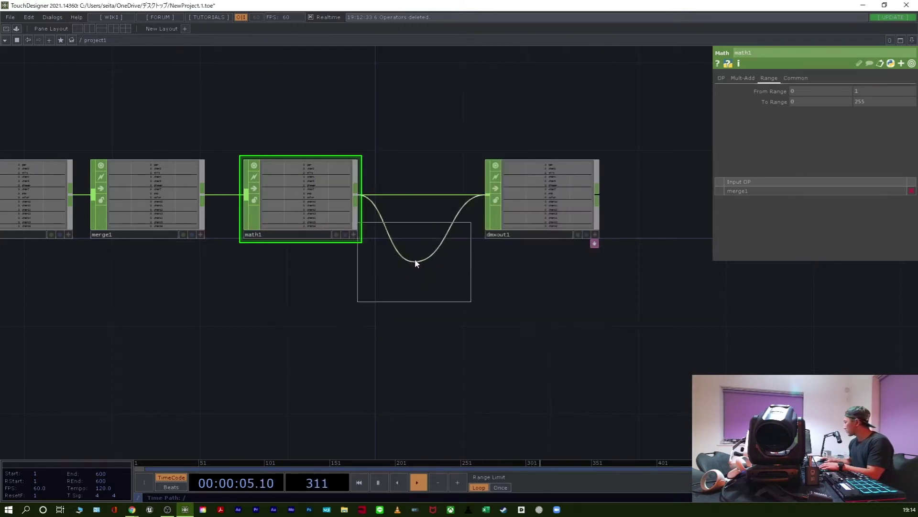
pyautogui.click(424, 198)
pyautogui.moveTo(537, 216); pyautogui.dragTo(604, 203)
pyautogui.click(449, 193)
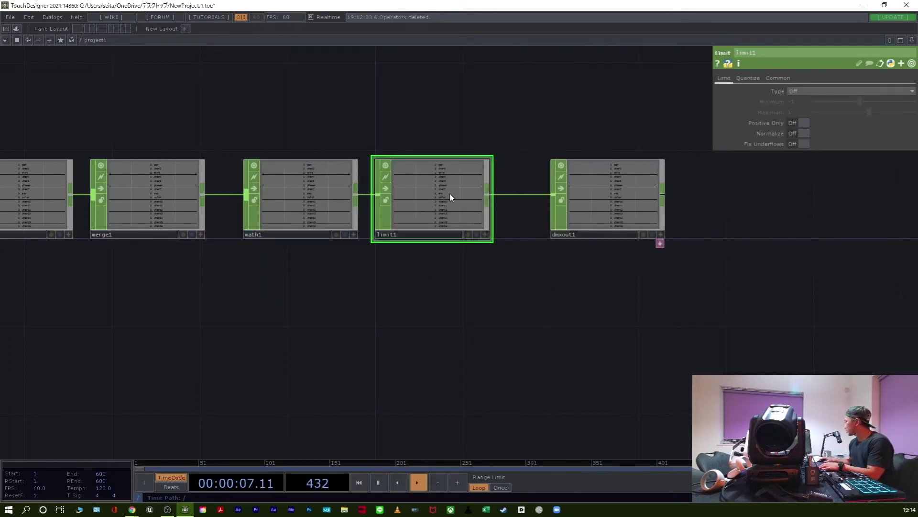
# Step: Set the Limit CHOP's type to Clamp with a minimum of 1 and a maximum of 255
pyautogui.click(820, 90)
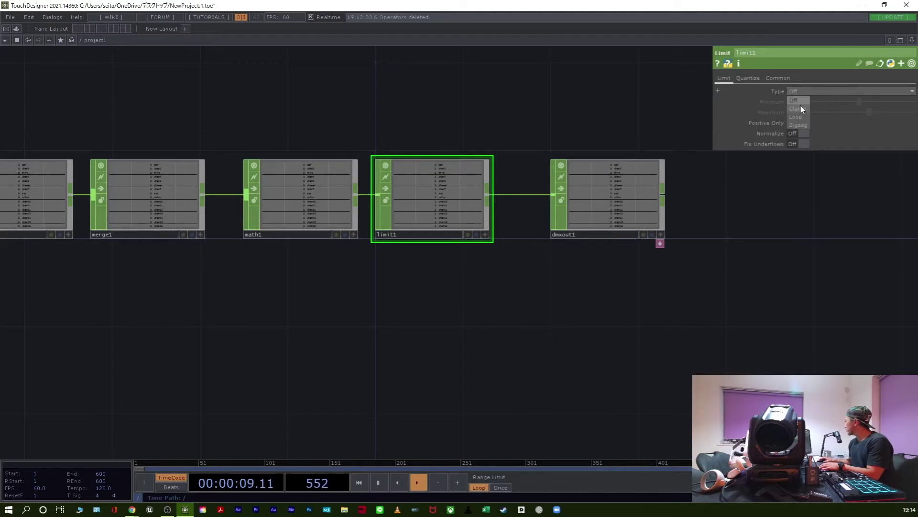
pyautogui.click(786, 100)
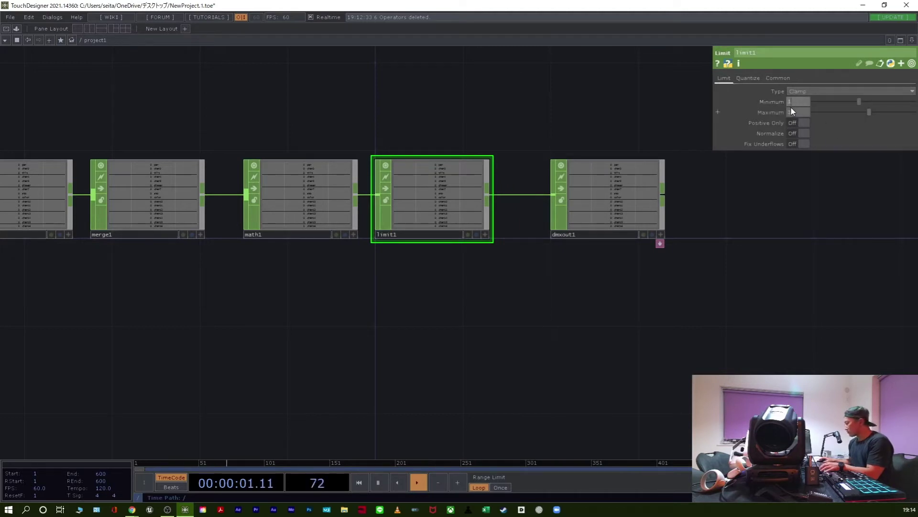
pyautogui.write('1')
pyautogui.press('Return')
pyautogui.write('255')
pyautogui.press('Return')
# Step: Test the Constant CHOP's pan channel at 1, return it to 0, and set stb and dimmer to 1
pyautogui.scroll(-3, 440, 322)
pyautogui.scroll(3, 366, 320)
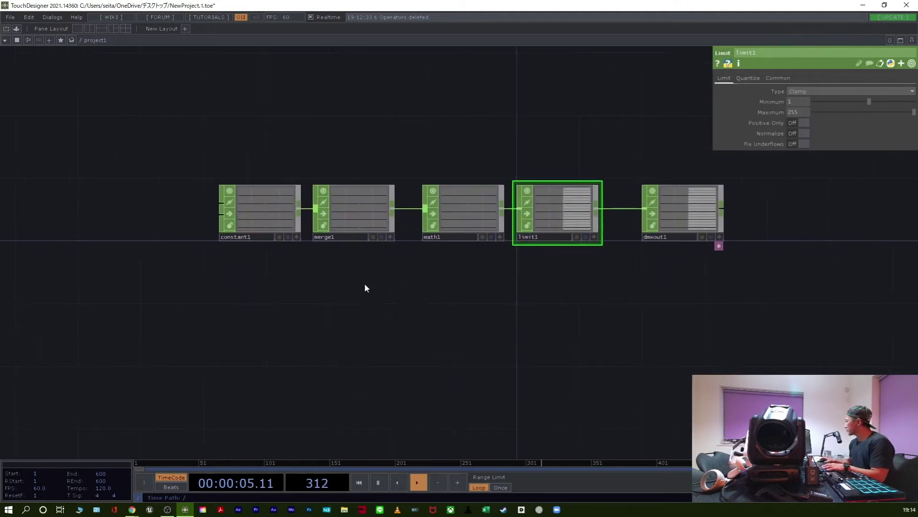
pyautogui.click(270, 193)
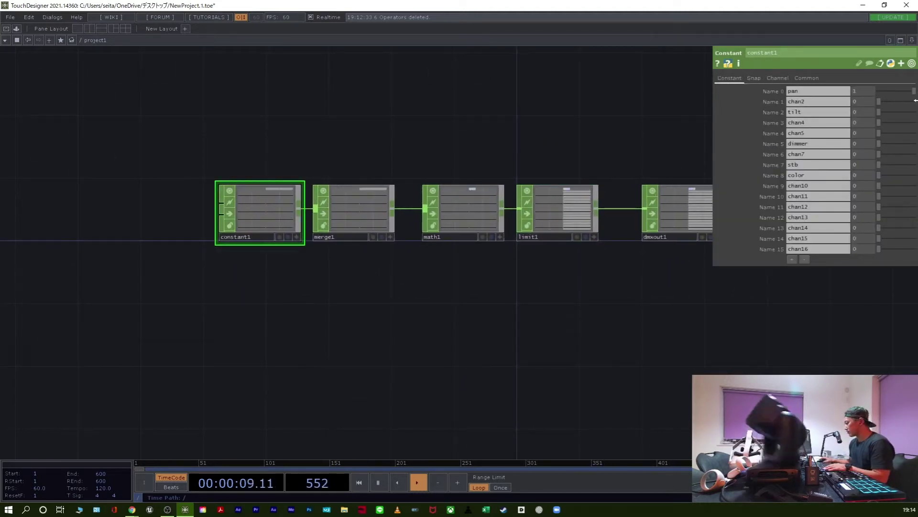
pyautogui.moveTo(883, 112); pyautogui.dragTo(862, 109)
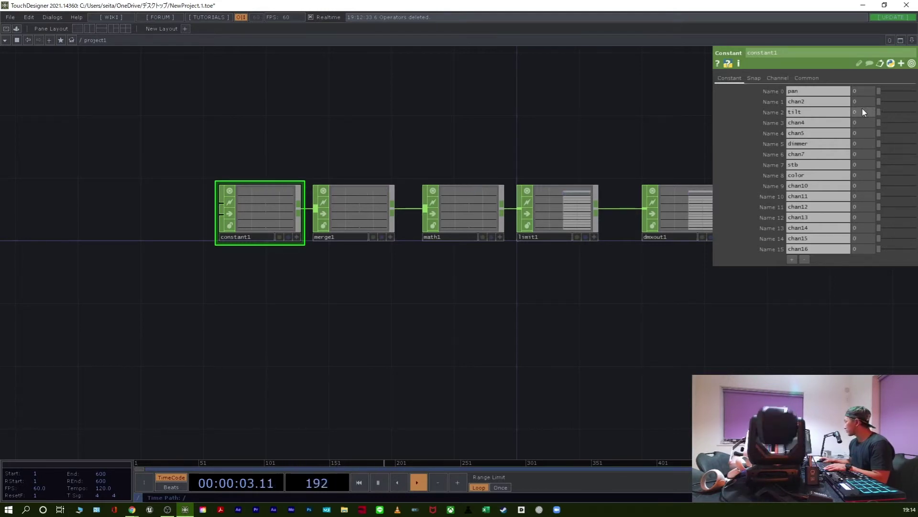
pyautogui.moveTo(886, 166); pyautogui.dragTo(914, 168)
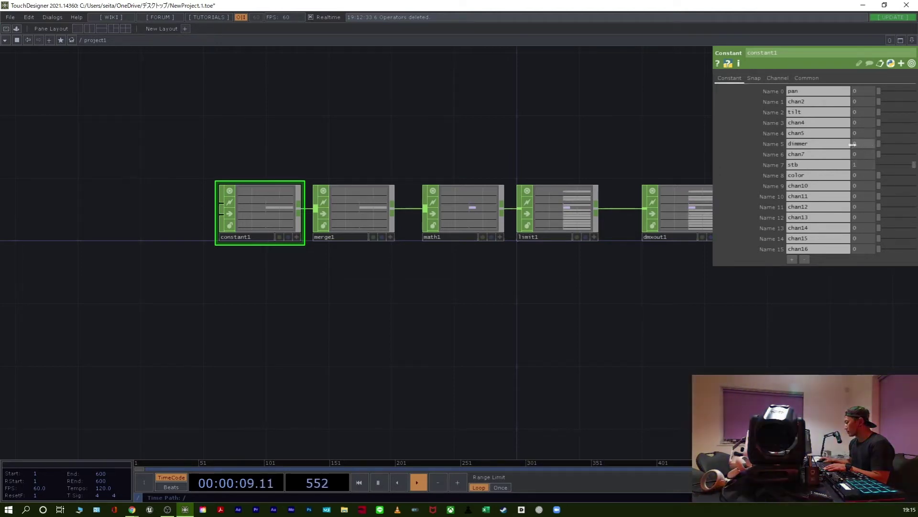
pyautogui.moveTo(853, 144); pyautogui.dragTo(883, 174)
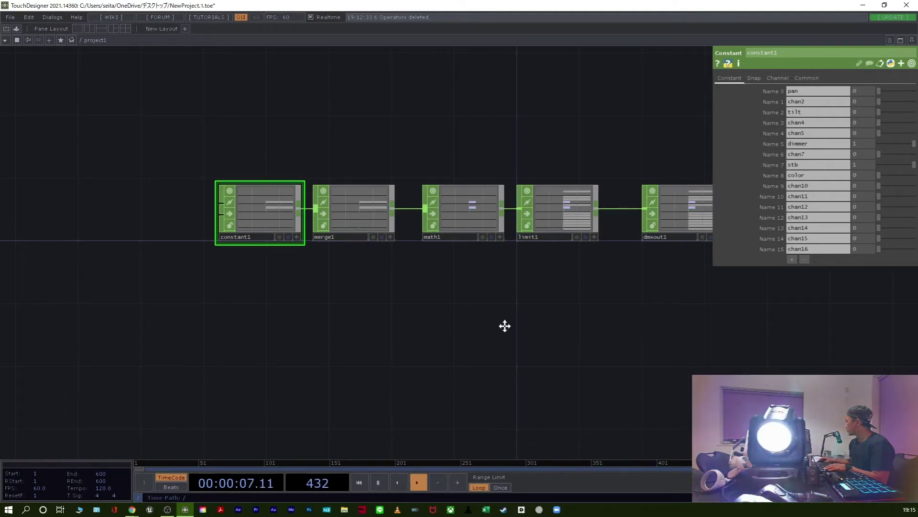
# Step: Space the Constant CHOP slightly farther from Merge in the network
pyautogui.moveTo(504, 324); pyautogui.dragTo(415, 291, button='middle')
pyautogui.moveTo(271, 302)
pyautogui.mouseDown(button='middle')
pyautogui.moveTo(222, 267)
pyautogui.moveTo(263, 246)
pyautogui.moveTo(277, 286)
pyautogui.mouseUp(button='middle')
pyautogui.moveTo(206, 228); pyautogui.dragTo(220, 276, button='middle')
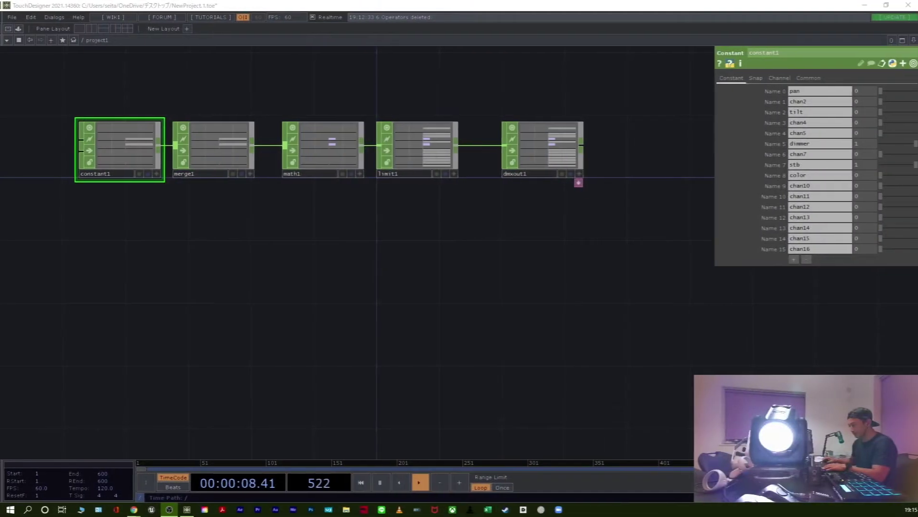
pyautogui.moveTo(281, 262); pyautogui.dragTo(320, 269)
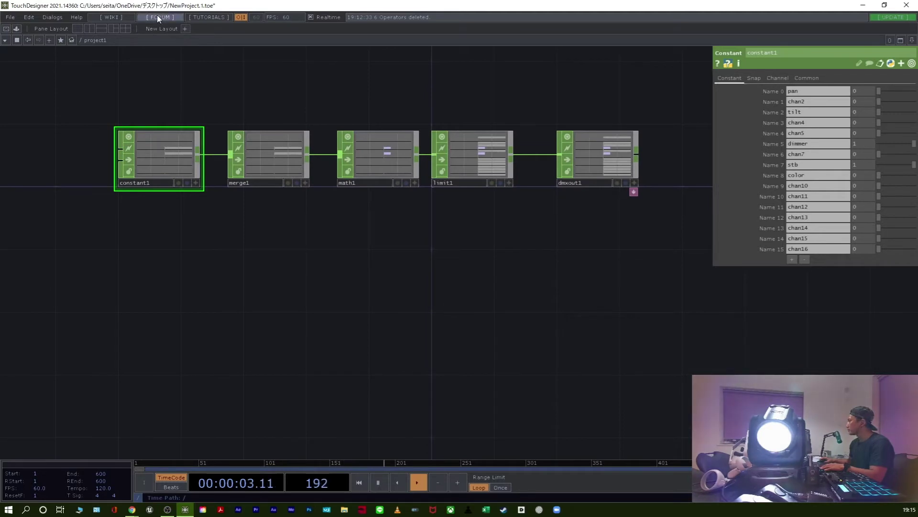
# Step: Create a MIDI device mapping in the MIDI Mapper with MPD226 as the in device
pyautogui.click(51, 17)
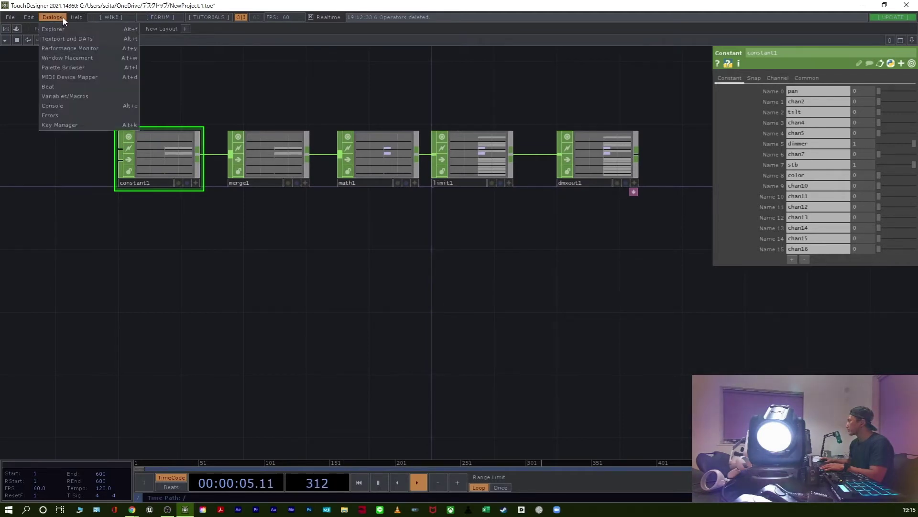
pyautogui.click(87, 80)
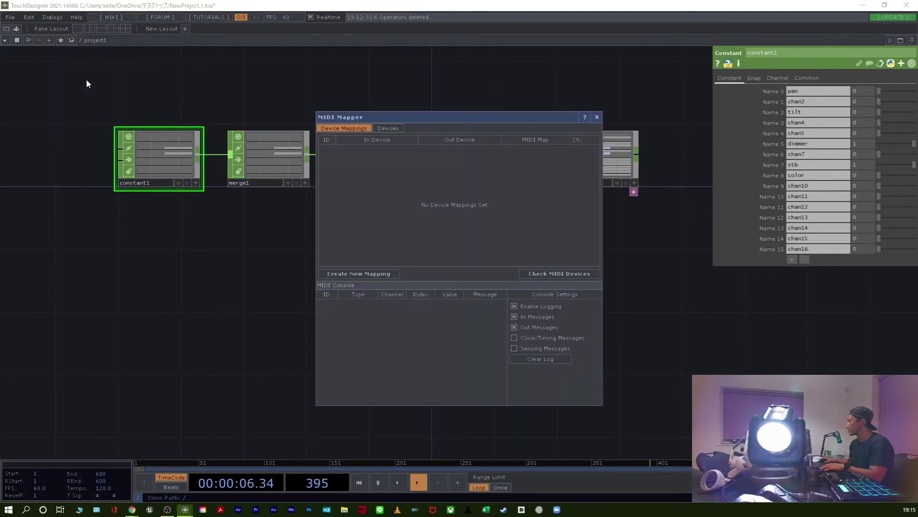
pyautogui.moveTo(424, 119); pyautogui.dragTo(385, 126)
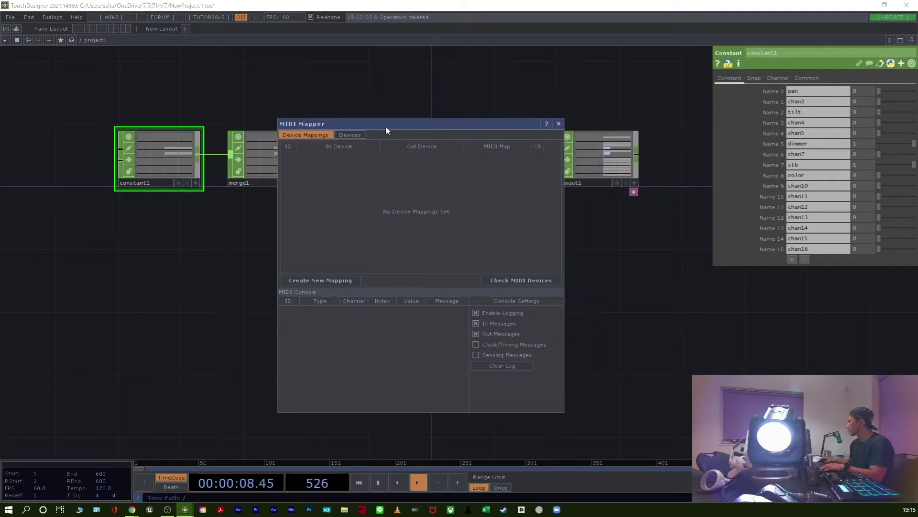
pyautogui.click(335, 282)
pyautogui.click(374, 156)
pyautogui.click(358, 166)
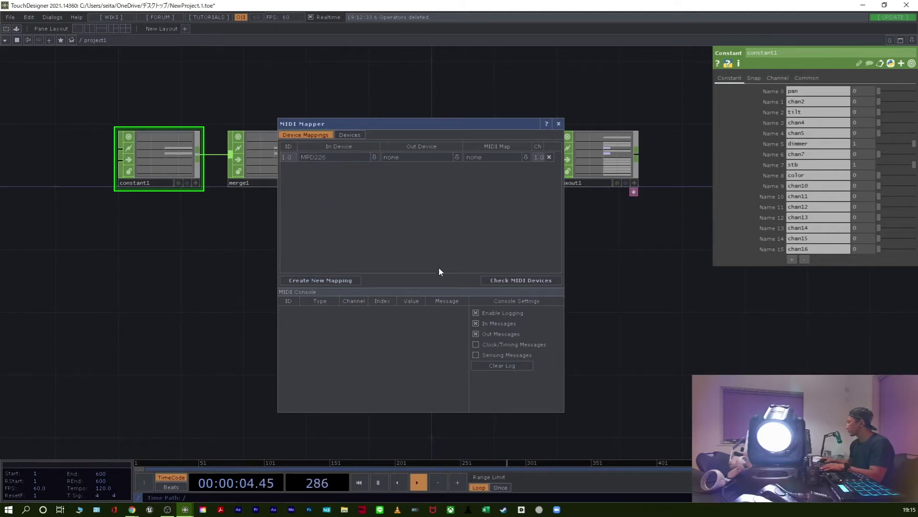
pyautogui.click(558, 124)
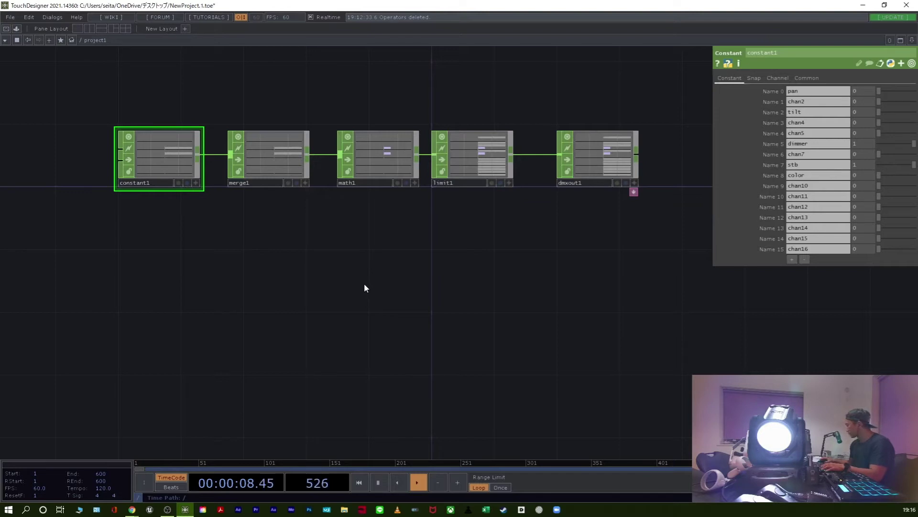
# Step: Add a MIDI In CHOP to the network beneath the Constant CHOP
pyautogui.press('Tab')
pyautogui.write('midi')
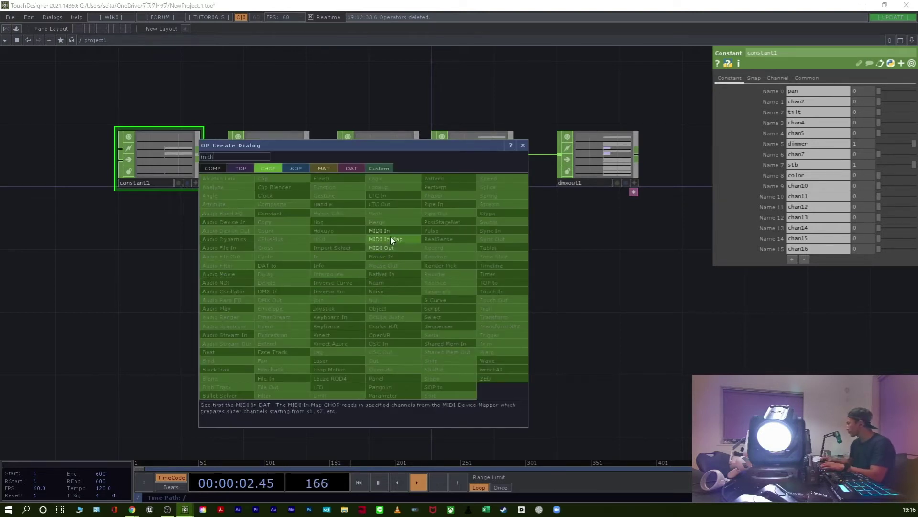
pyautogui.click(379, 230)
pyautogui.click(165, 303)
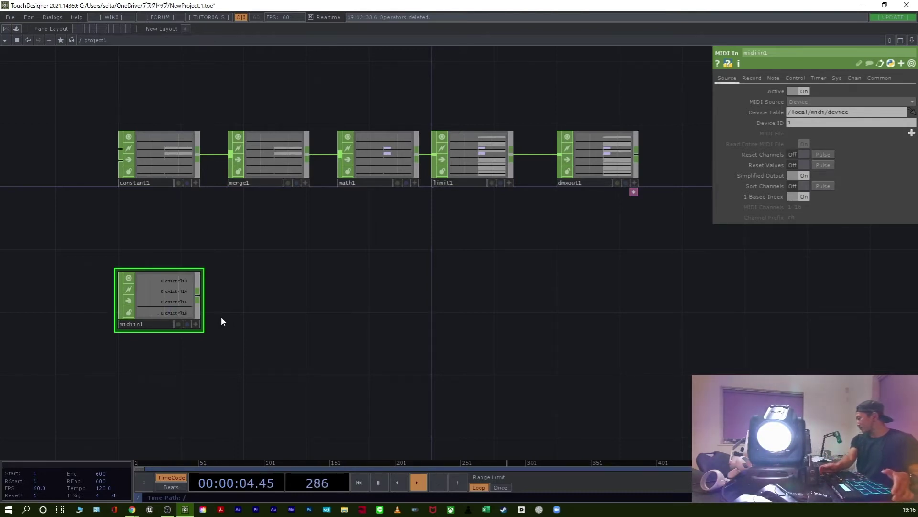
# Step: Connect a Select CHOP to the MIDI In output and set its Channel Names to ch1ctrl13
pyautogui.click(199, 297)
pyautogui.click(252, 306)
pyautogui.write('selw')
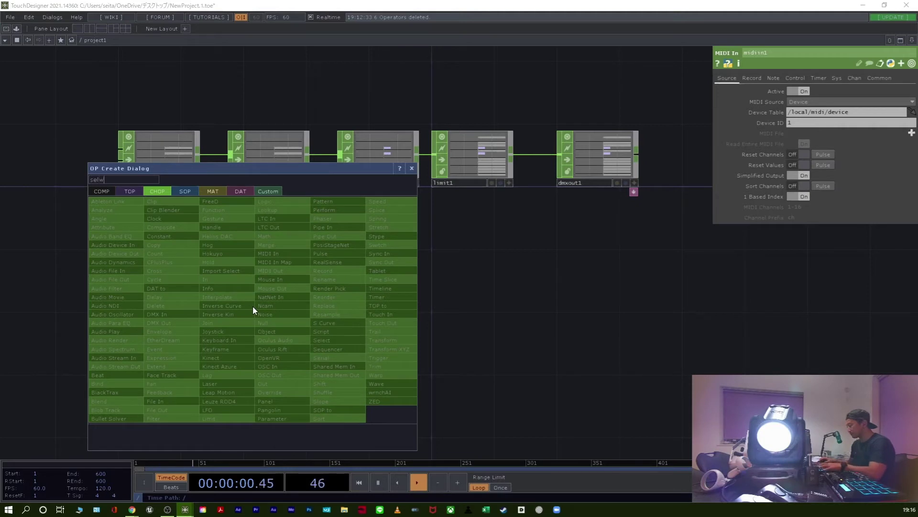
pyautogui.press('BackSpace')
pyautogui.click(332, 340)
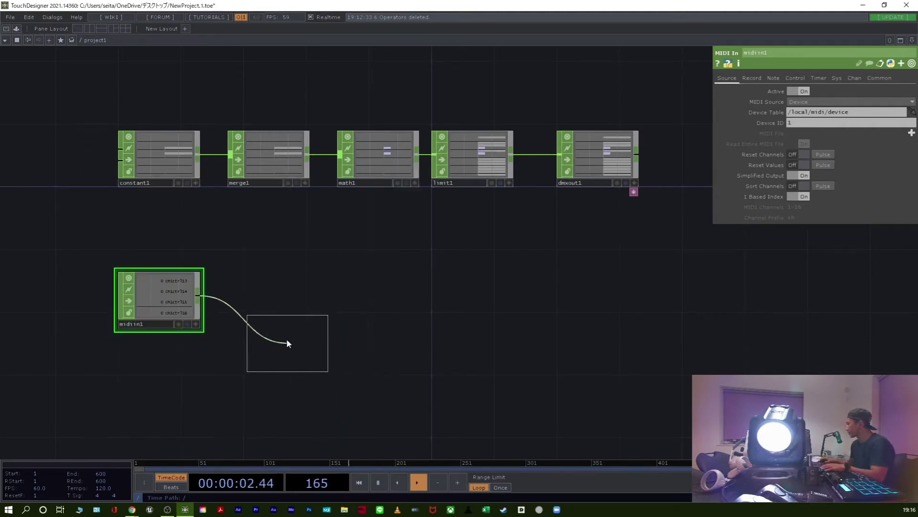
pyautogui.click(287, 297)
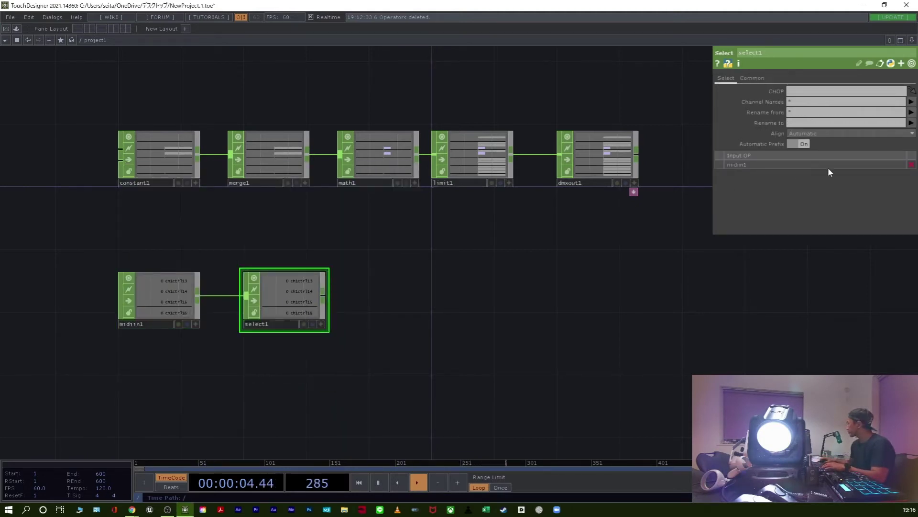
pyautogui.click(911, 102)
pyautogui.click(902, 115)
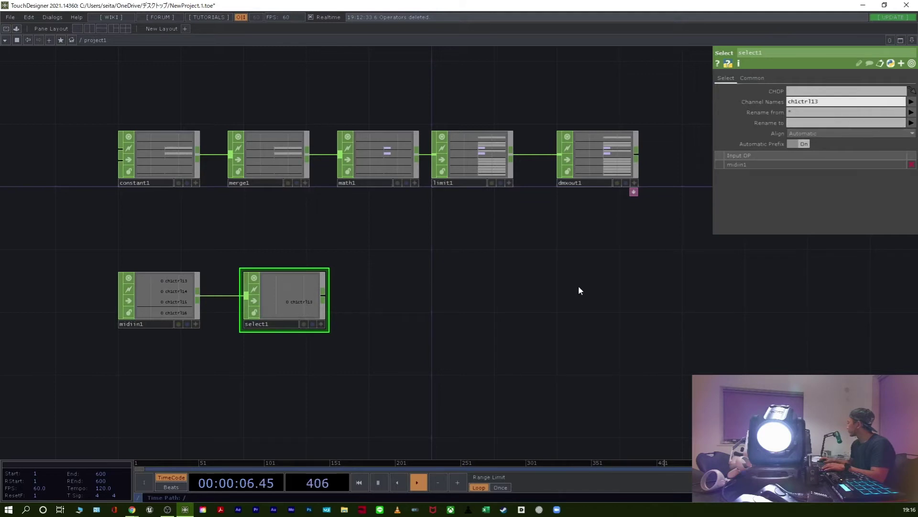
# Step: Connect a Rename CHOP after Select and rename its channel to pan
pyautogui.click(325, 297)
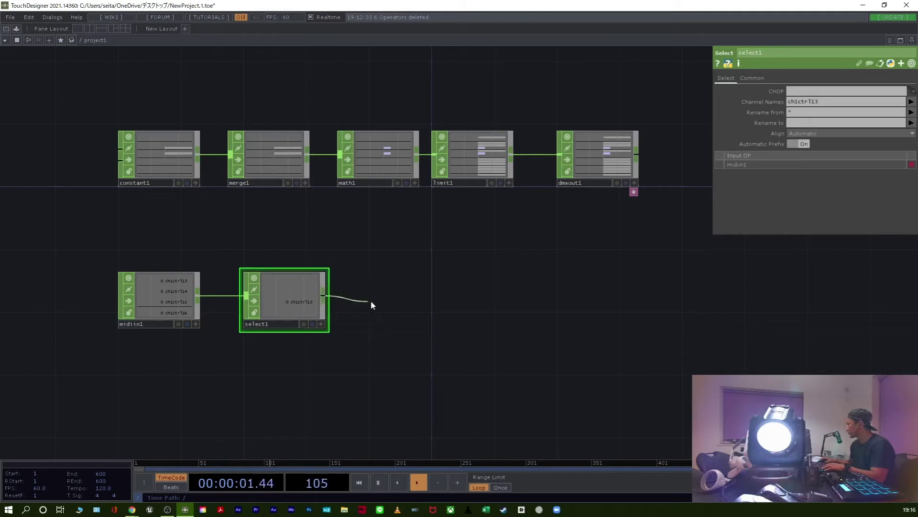
pyautogui.rightClick(409, 297)
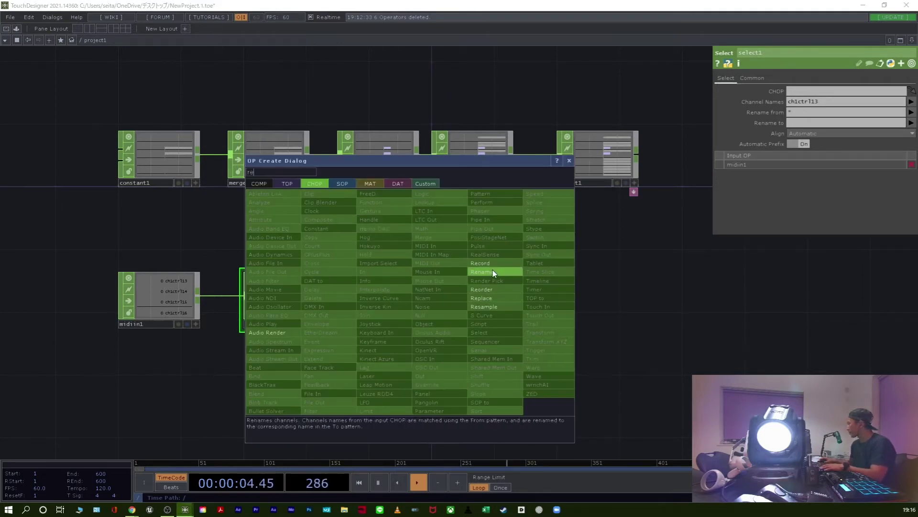
pyautogui.click(484, 272)
pyautogui.click(421, 303)
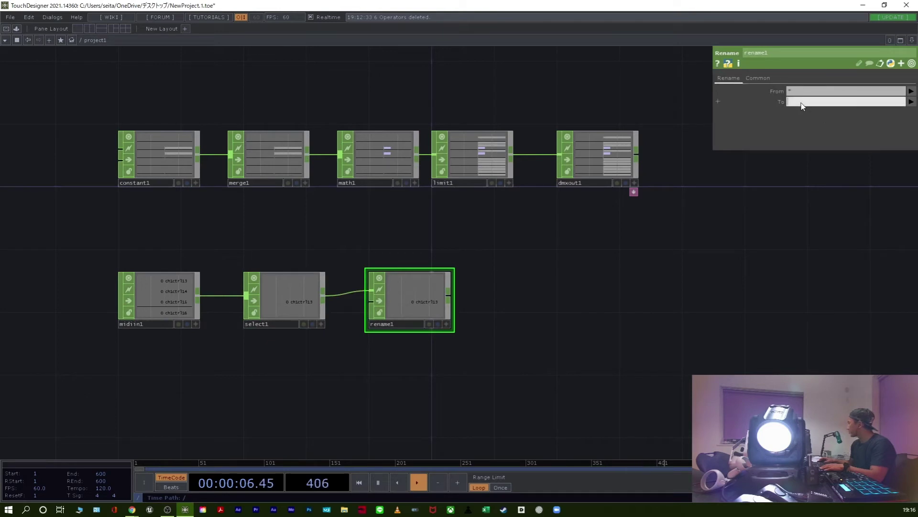
pyautogui.write('pan')
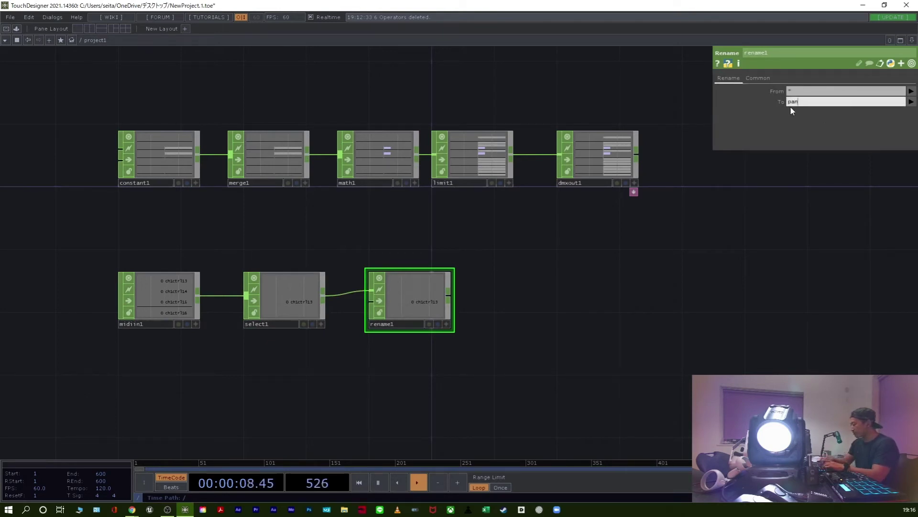
pyautogui.press('Return')
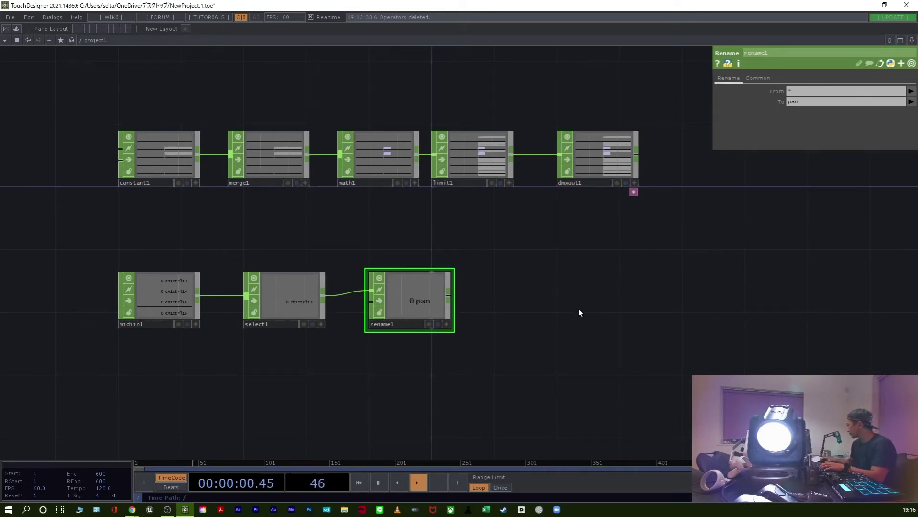
# Step: Connect a Math CHOP to the Rename output and show its range parameters
pyautogui.click(452, 299)
pyautogui.click(511, 300)
pyautogui.write('mat')
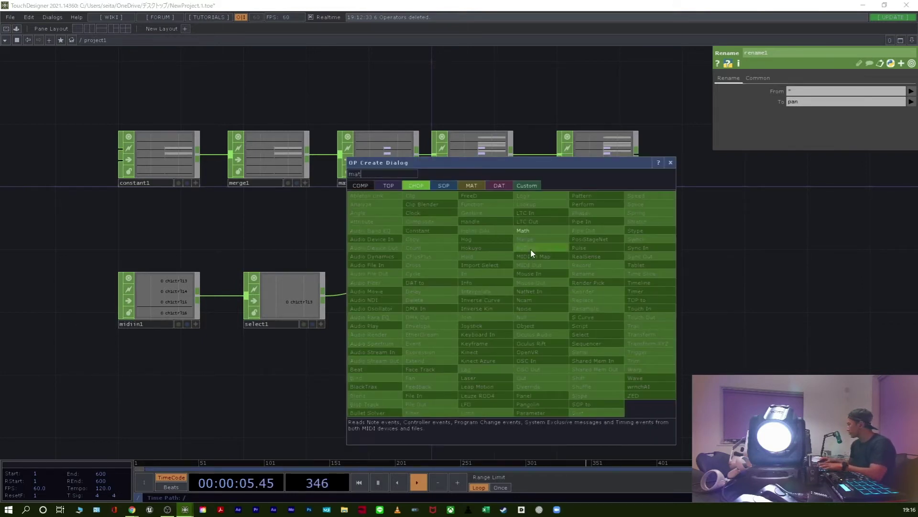
pyautogui.click(531, 230)
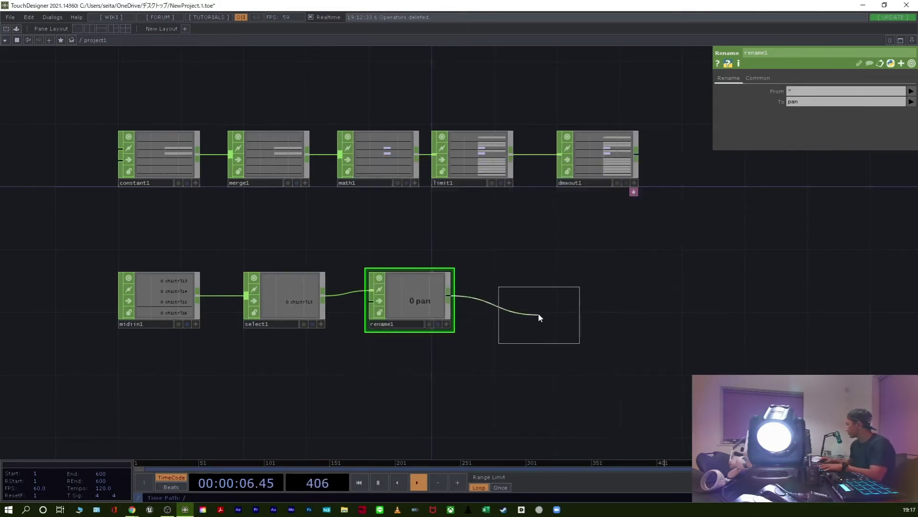
pyautogui.click(533, 310)
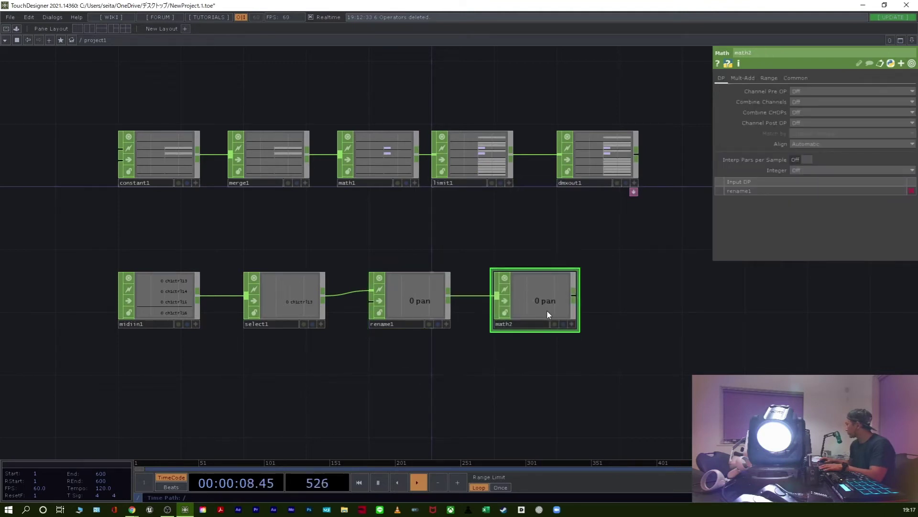
pyautogui.click(779, 78)
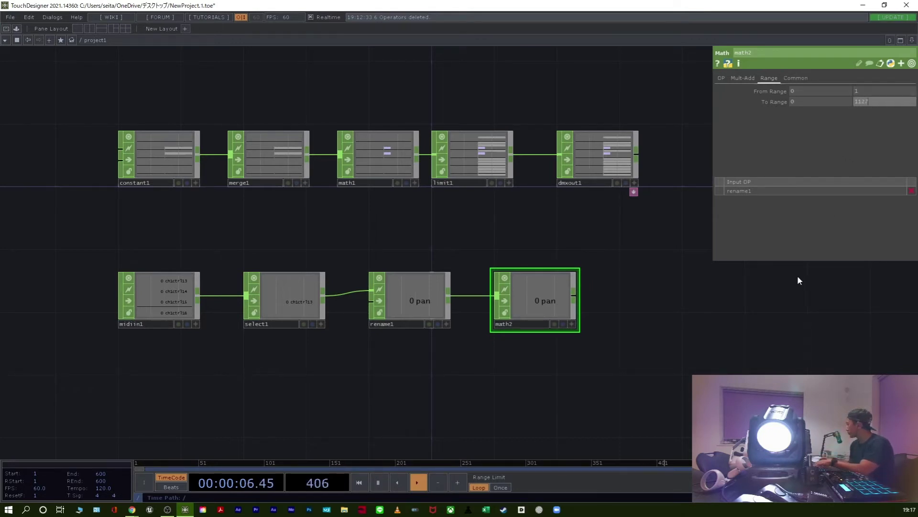
# Step: Try a To Range maximum of 127 on the Math CHOP in the pan chain
pyautogui.write('7')
pyautogui.press('Return')
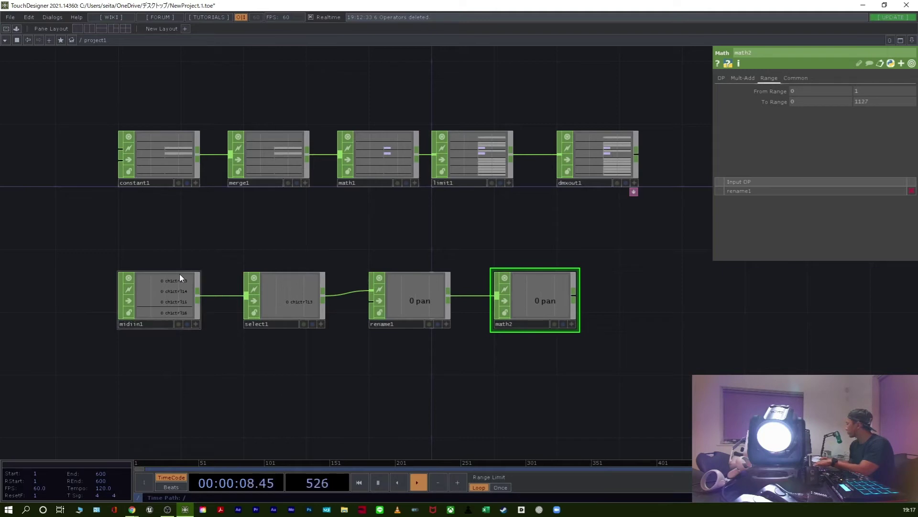
pyautogui.click(856, 101)
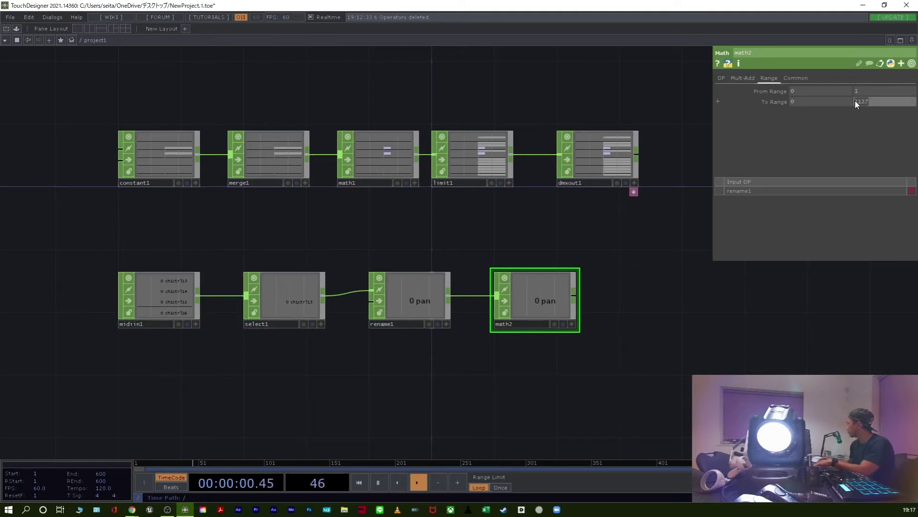
pyautogui.write('127')
pyautogui.press('Return')
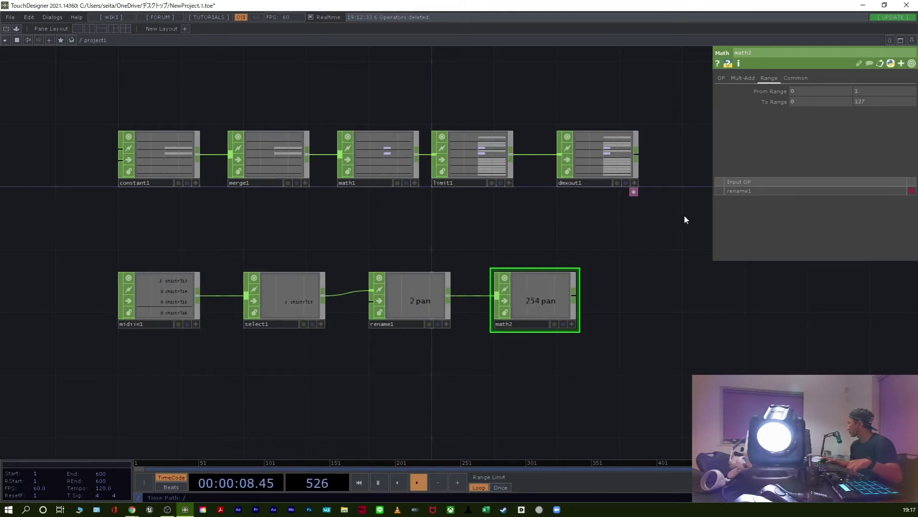
# Step: Set the pan chain's Math CHOP to map From Range 0–127 to To Range 0–1
pyautogui.click(858, 101)
pyautogui.write('1')
pyautogui.press('Return')
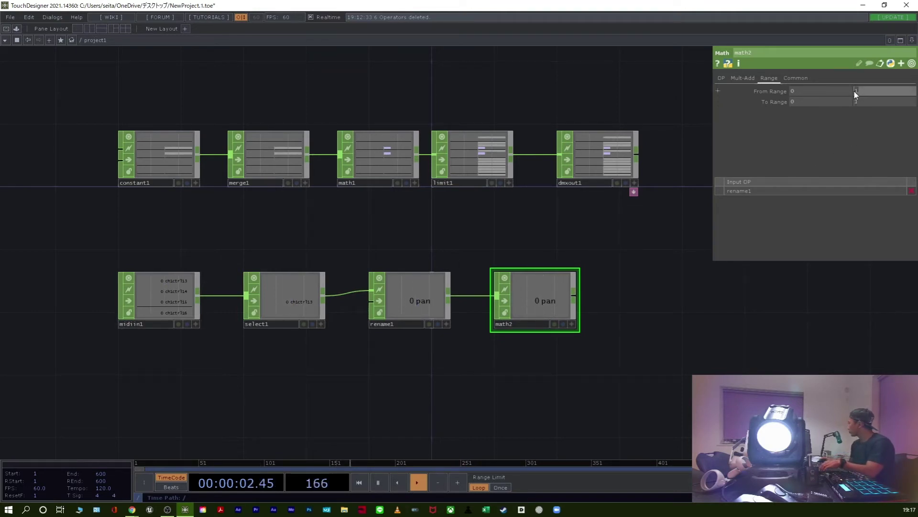
pyautogui.click(855, 95)
pyautogui.write('127')
pyautogui.press('Return')
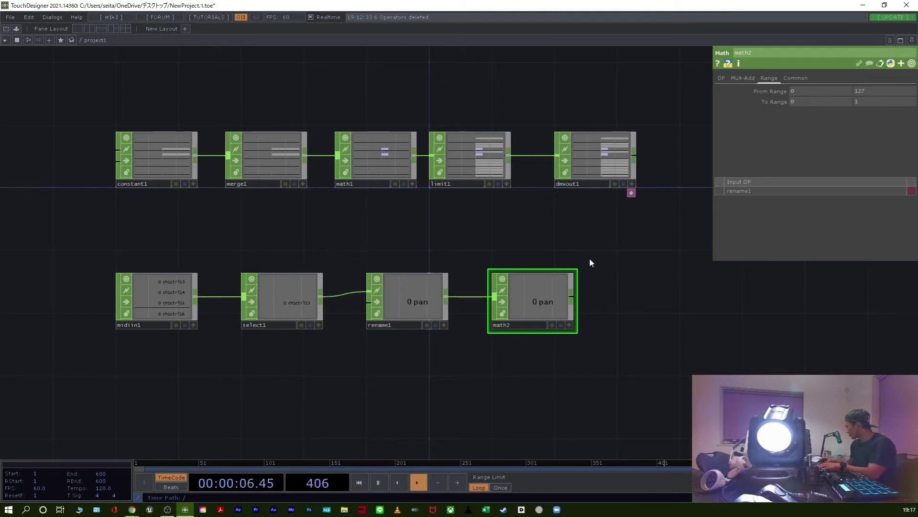
# Step: Connect a Lag CHOP to the output of the Math CHOP in the pan chain
pyautogui.click(571, 297)
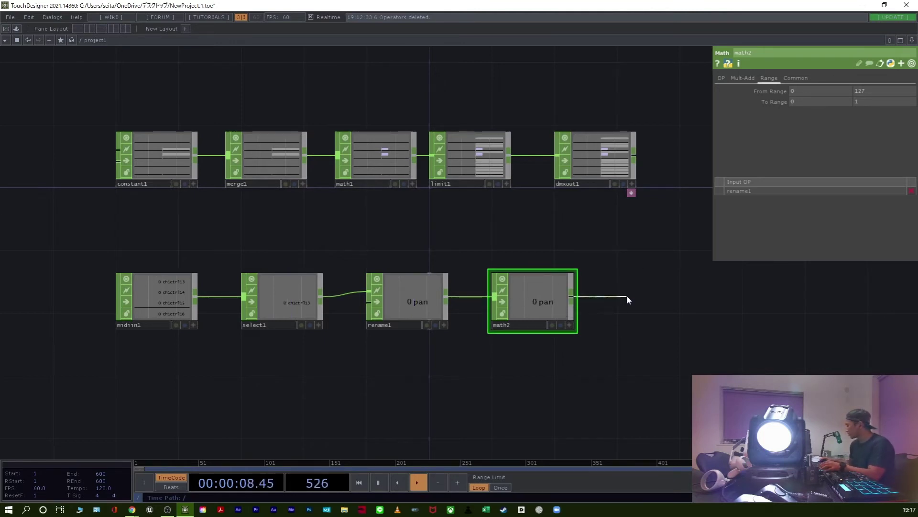
pyautogui.click(642, 293)
pyautogui.write('lag')
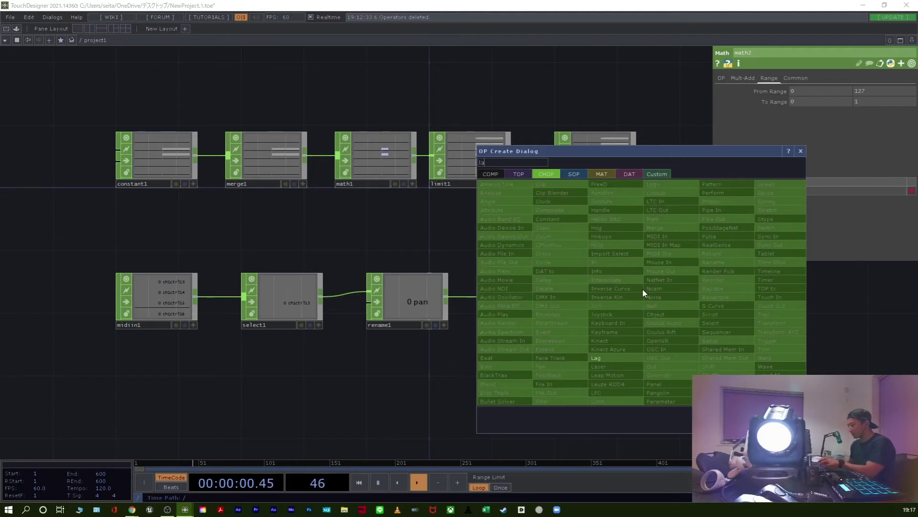
pyautogui.click(597, 358)
pyautogui.click(643, 302)
pyautogui.moveTo(575, 370); pyautogui.dragTo(418, 365)
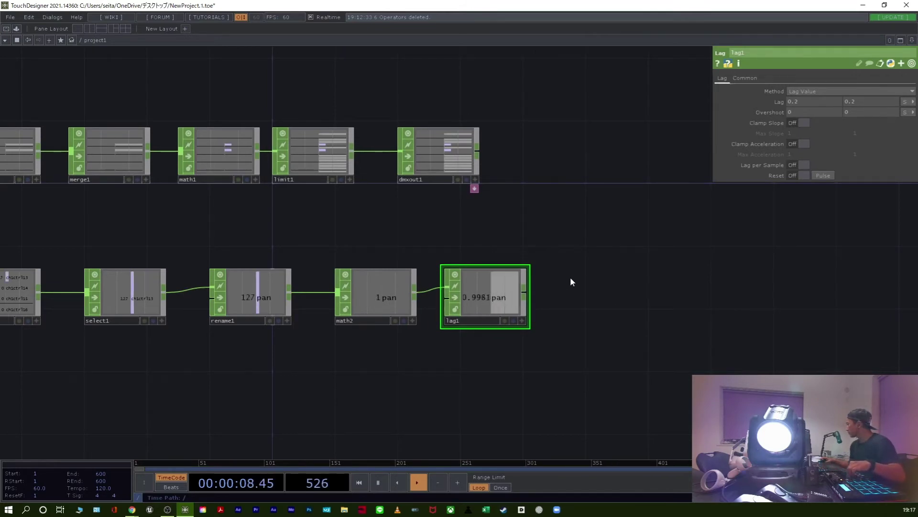
# Step: Set the Lag CHOP's two lag values to 0.1 and 0.3
pyautogui.click(798, 102)
pyautogui.write('0.1')
pyautogui.press('Return')
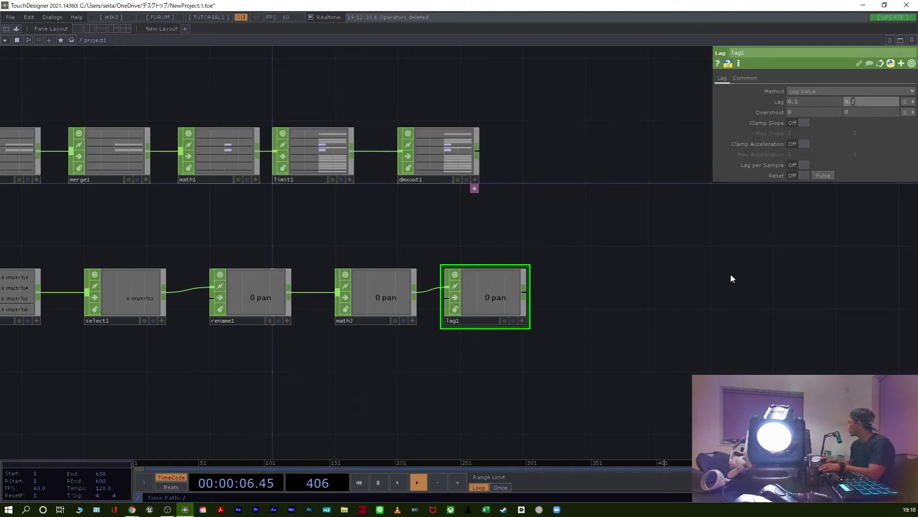
pyautogui.press('BackSpace')
pyautogui.write('3')
pyautogui.press('Return')
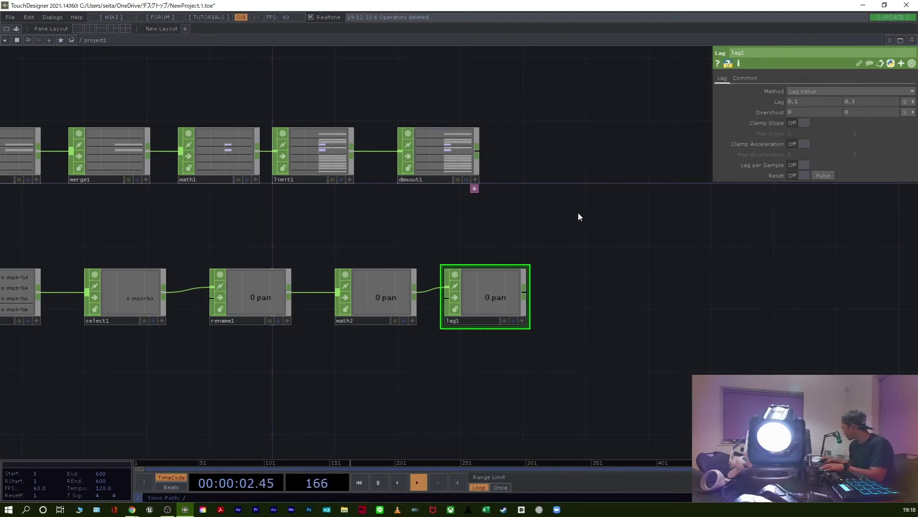
# Step: Route the Lag output through a Null CHOP exported to the Constant's pan value, and set the Constant's dimmer to 0
pyautogui.click(525, 292)
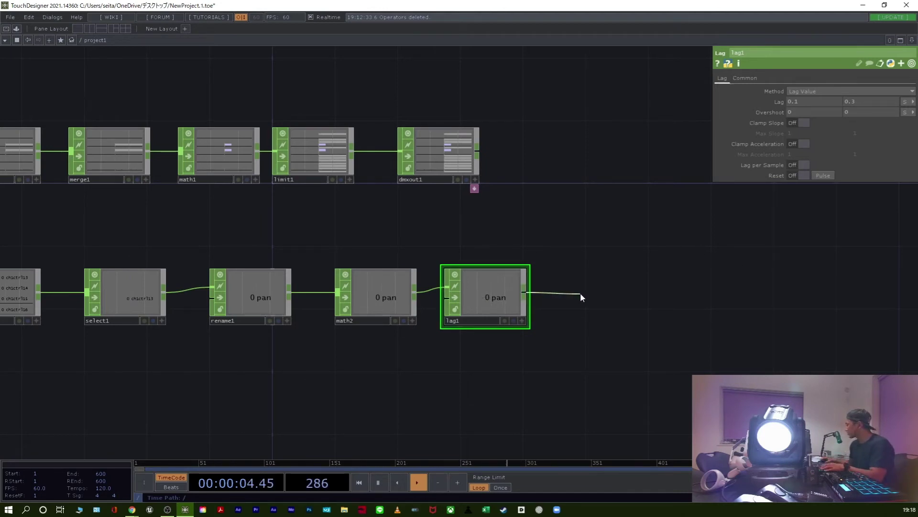
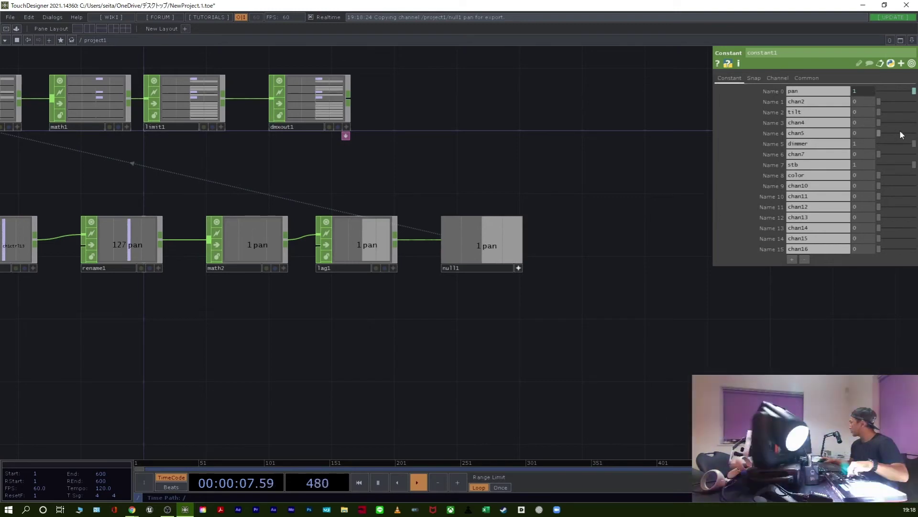
pyautogui.moveTo(912, 148); pyautogui.dragTo(876, 150)
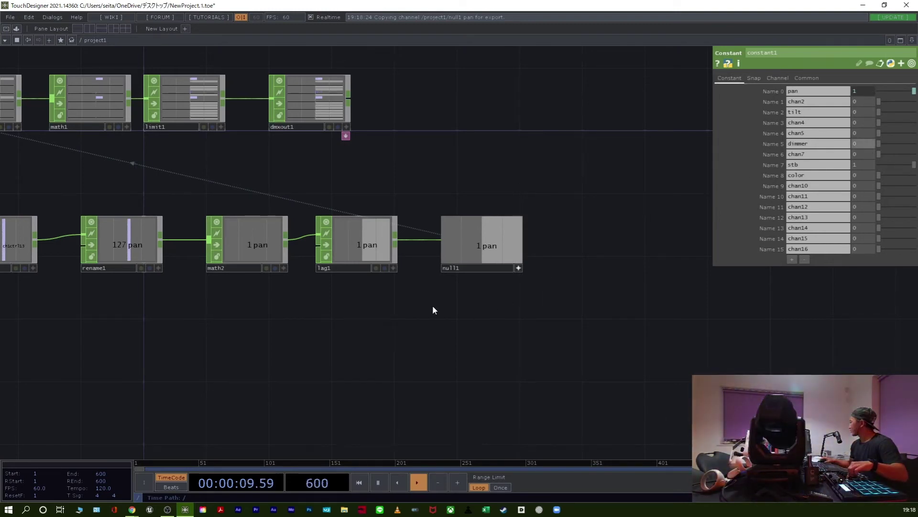
# Step: Duplicate the Select-to-Null pan chain and place the copy beneath the original
pyautogui.scroll(-3, 433, 305)
pyautogui.scroll(2, 387, 267)
pyautogui.moveTo(387, 267); pyautogui.dragTo(548, 224)
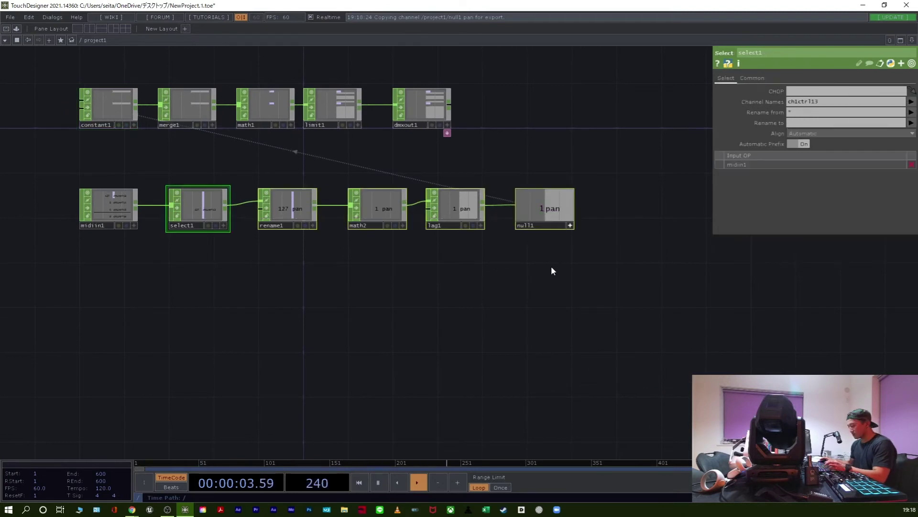
pyautogui.hotkey('ctrl', 'v')
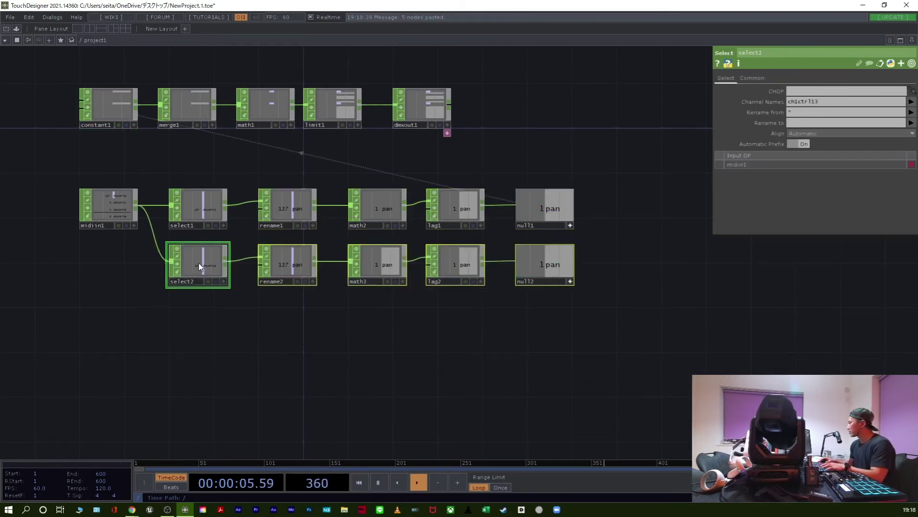
pyautogui.moveTo(199, 263); pyautogui.dragTo(199, 286)
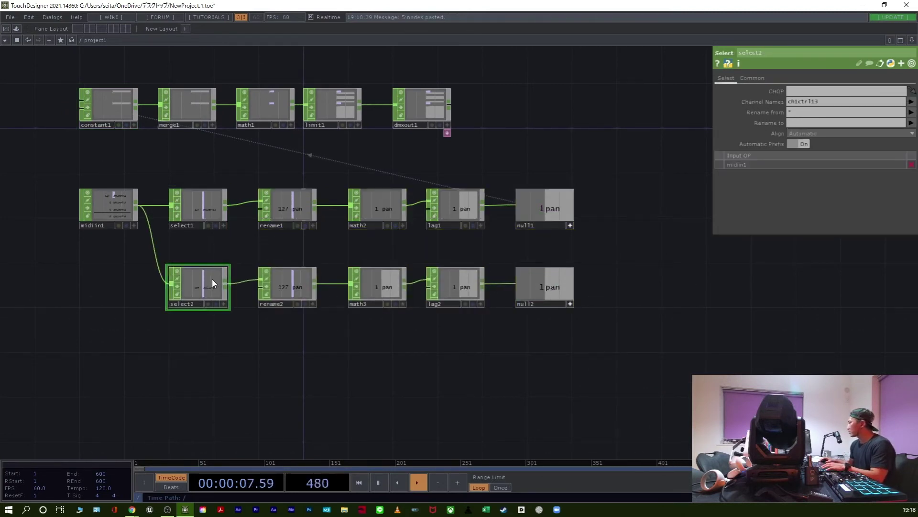
# Step: Add ch1ctrl14 to the second Select's Channel Names and set the second Rename's To value to tilt
pyautogui.click(912, 101)
pyautogui.click(900, 130)
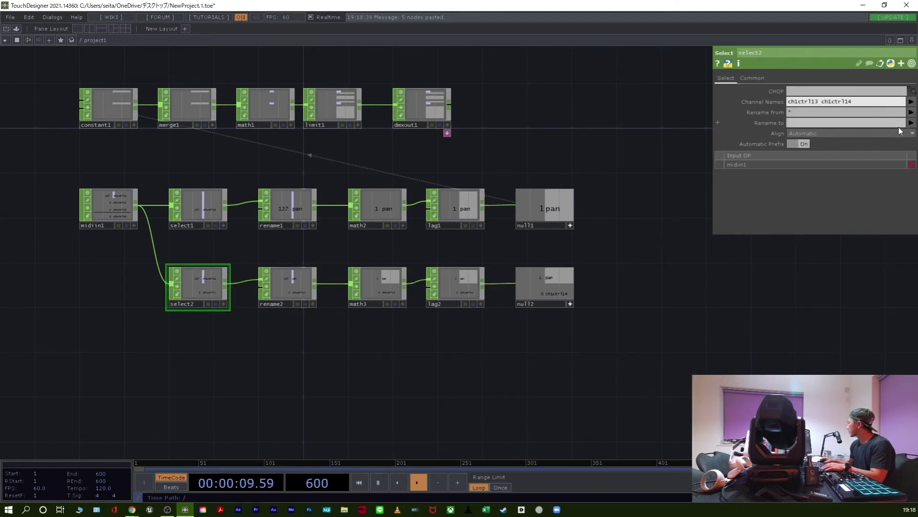
pyautogui.click(298, 271)
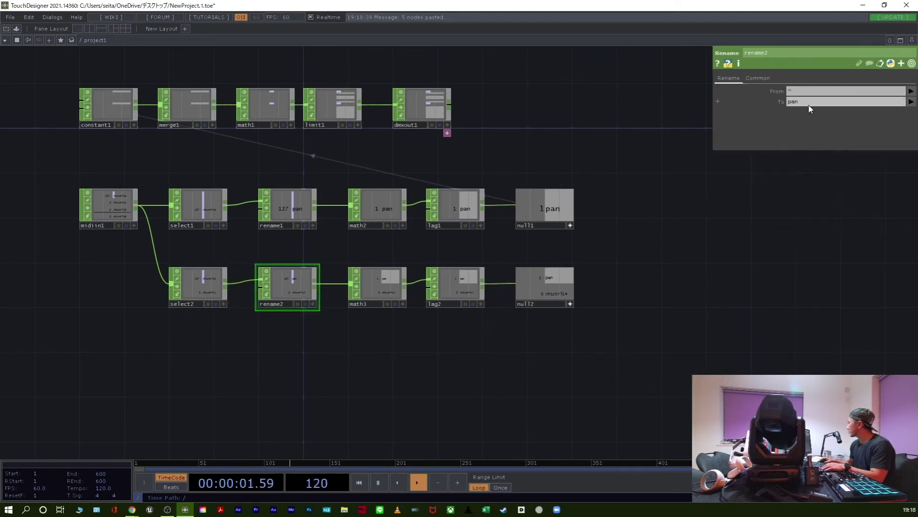
pyautogui.click(788, 103)
pyautogui.write('til')
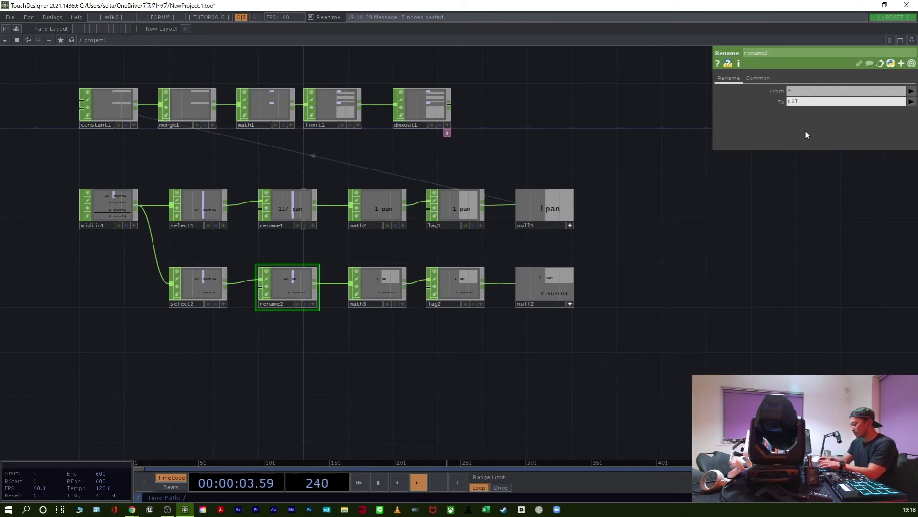
pyautogui.write('t')
pyautogui.press('Return')
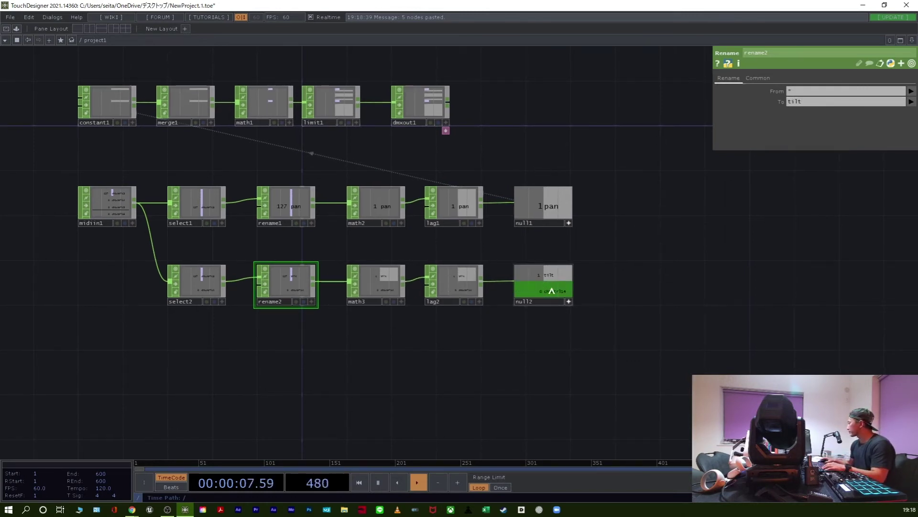
# Step: Export the ch1ctrl14 channel of the second Null to the Constant's tilt value
pyautogui.click(122, 100)
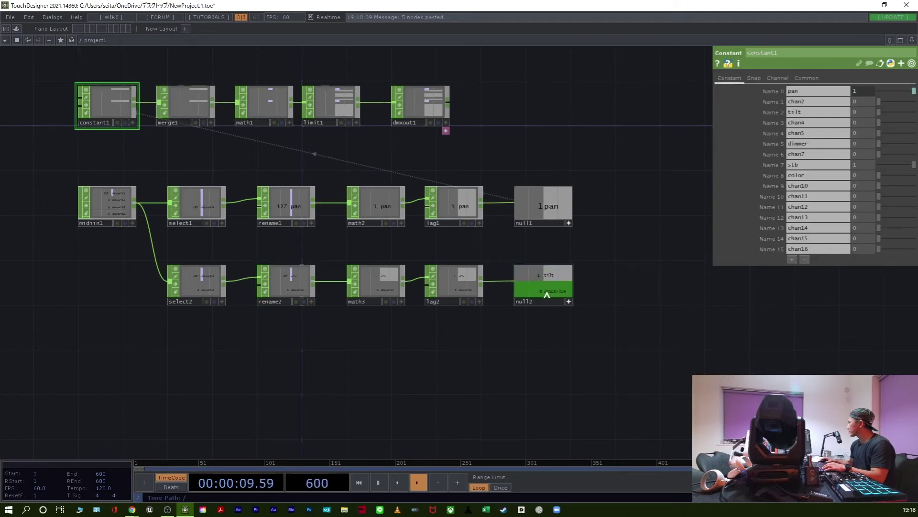
pyautogui.moveTo(547, 295); pyautogui.dragTo(868, 113)
pyautogui.click(866, 113)
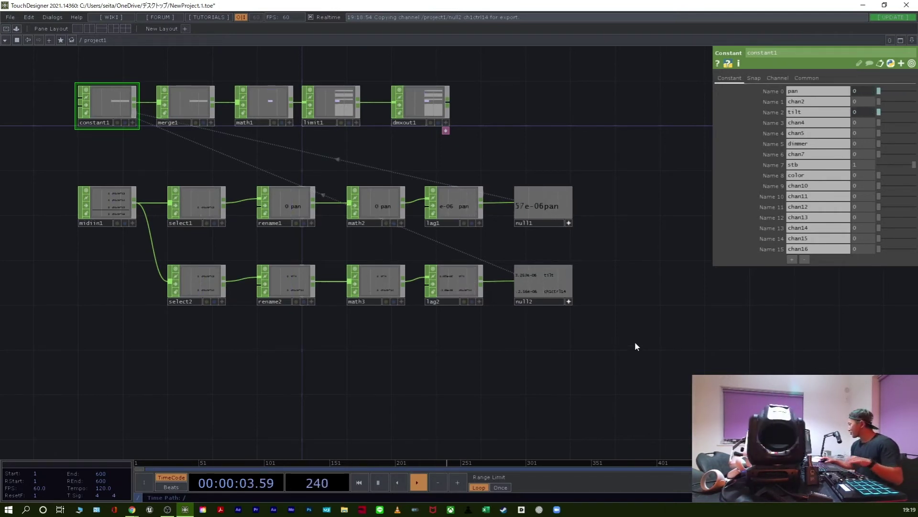
# Step: Duplicate the second Select-to-Null chain and place the copy beneath it as a third row
pyautogui.moveTo(172, 356); pyautogui.dragTo(581, 295)
pyautogui.hotkey('ctrl', 'c')
pyautogui.hotkey('ctrl', 'v')
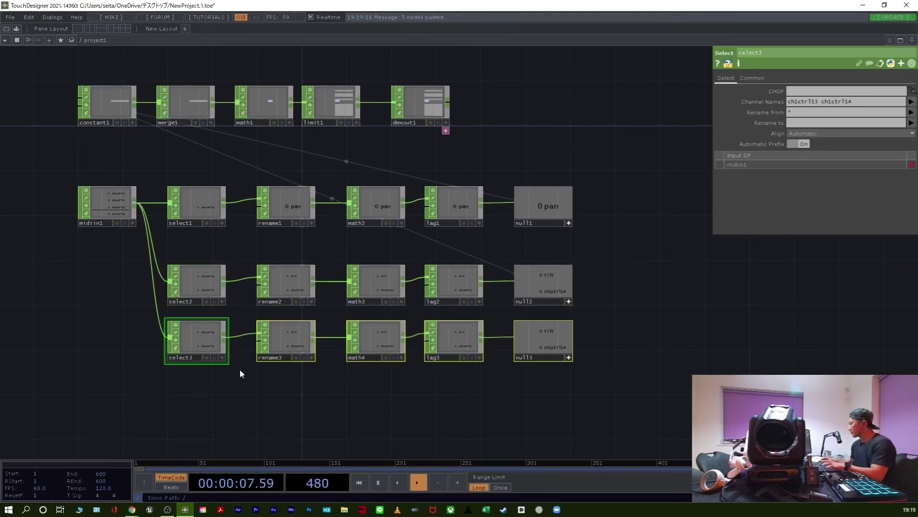
pyautogui.click(196, 357)
pyautogui.click(197, 359)
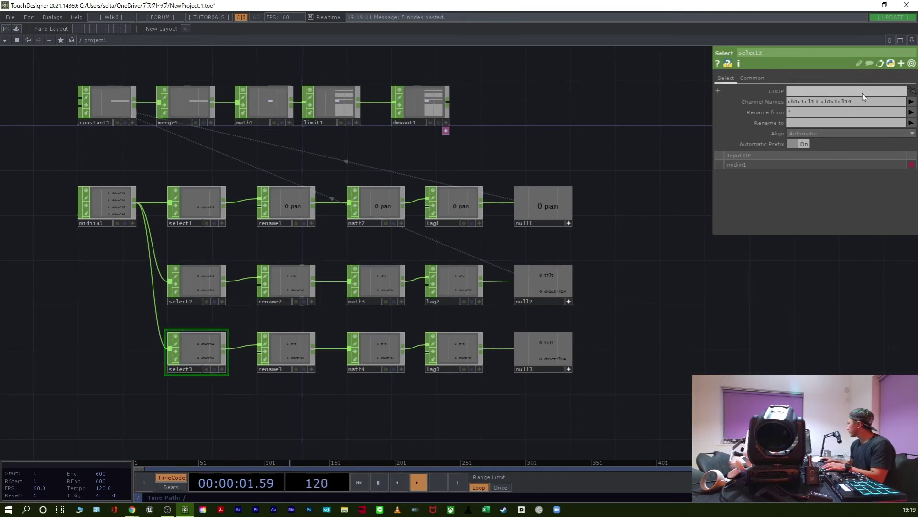
# Step: Replace the third Select's Channel Names with ch1ctrl15
pyautogui.doubleClick(833, 102)
pyautogui.moveTo(832, 103); pyautogui.dragTo(775, 99)
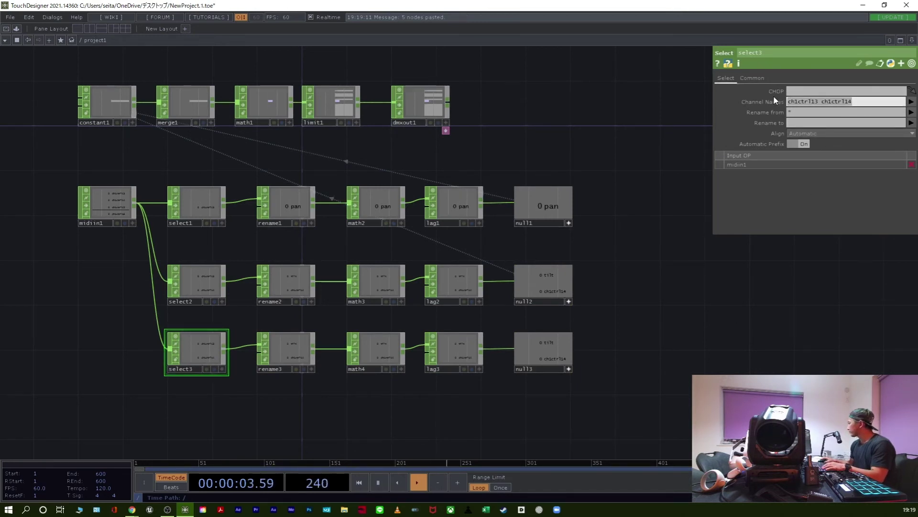
pyautogui.press('BackSpace')
pyautogui.click(912, 101)
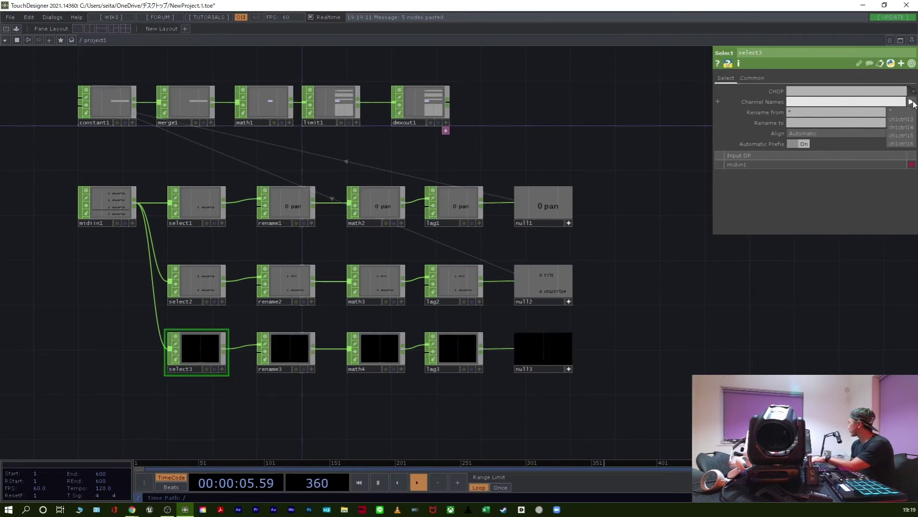
pyautogui.click(909, 136)
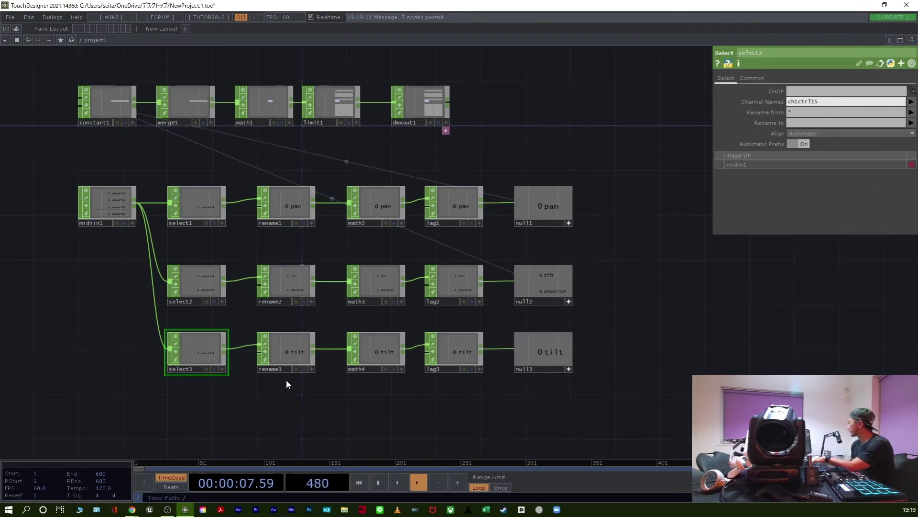
# Step: Set the third Rename's To value to dimmer
pyautogui.click(301, 341)
pyautogui.click(378, 351)
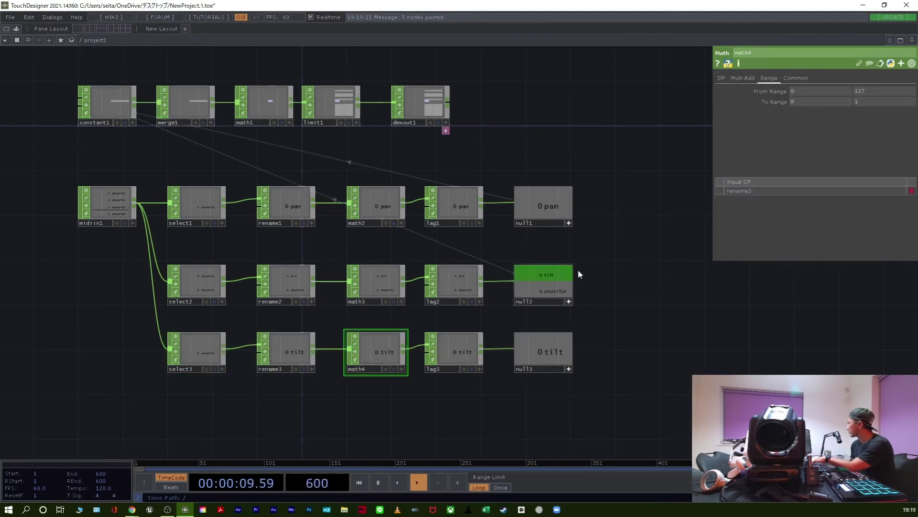
pyautogui.click(300, 353)
pyautogui.click(800, 104)
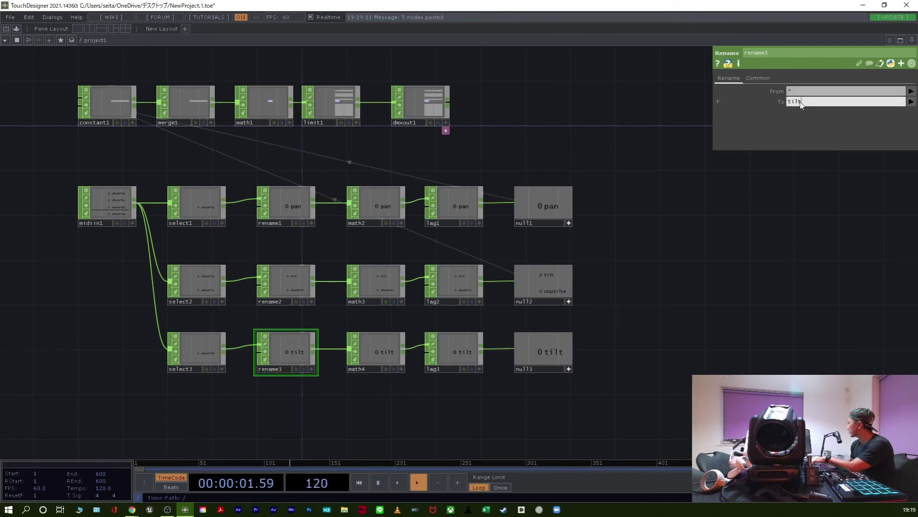
pyautogui.write('dimmer')
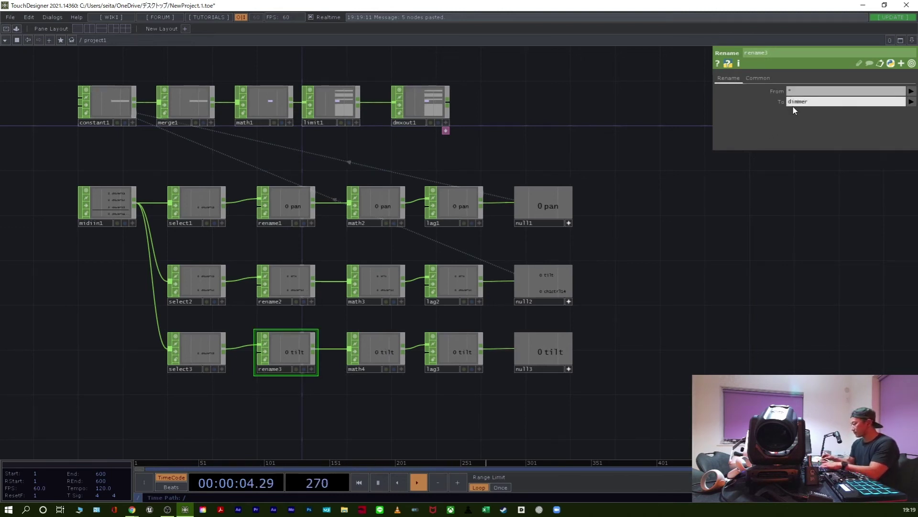
pyautogui.press('Return')
# Step: Remove ch1ctrl13 from the second Select's Channel Names so that it picks only ch1ctrl14
pyautogui.click(195, 269)
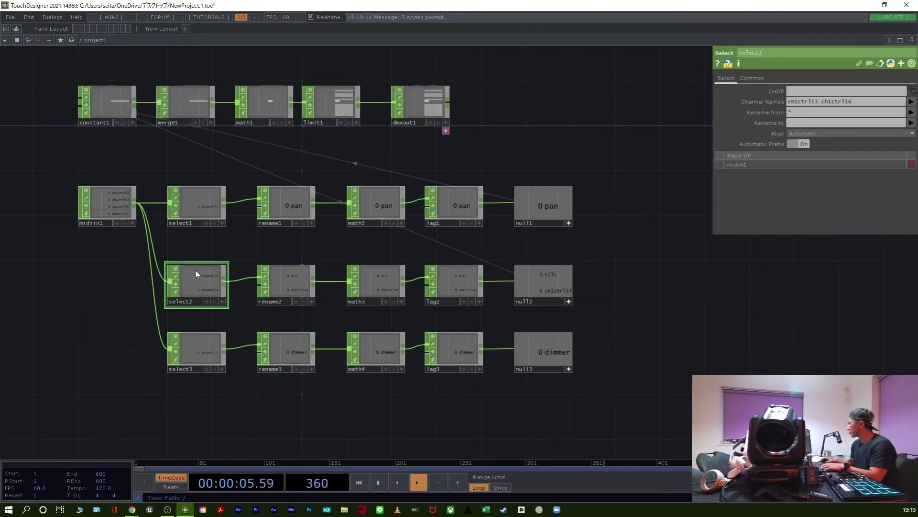
pyautogui.click(827, 102)
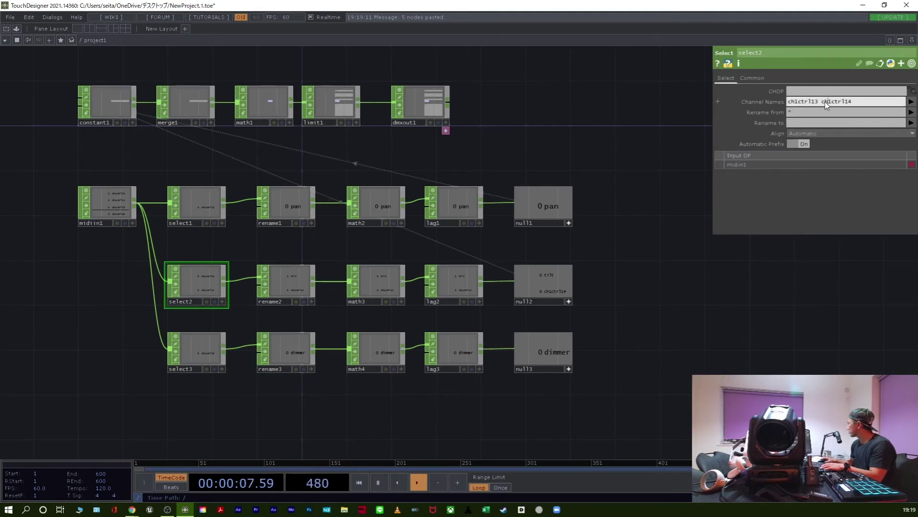
pyautogui.moveTo(822, 103); pyautogui.dragTo(788, 99)
pyautogui.press('BackSpace')
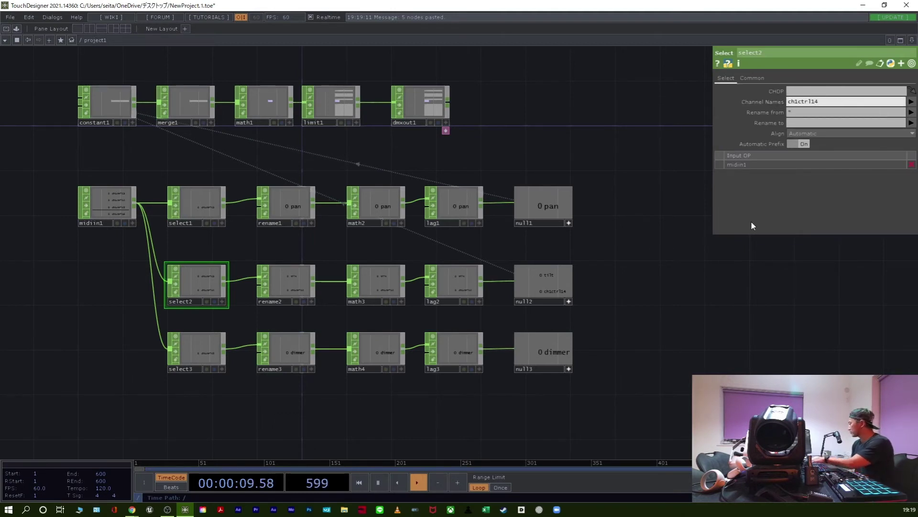
pyautogui.press('Return')
# Step: Relink the Constant's tilt value to the second Null's tilt channel as a CHOP reference
pyautogui.click(113, 102)
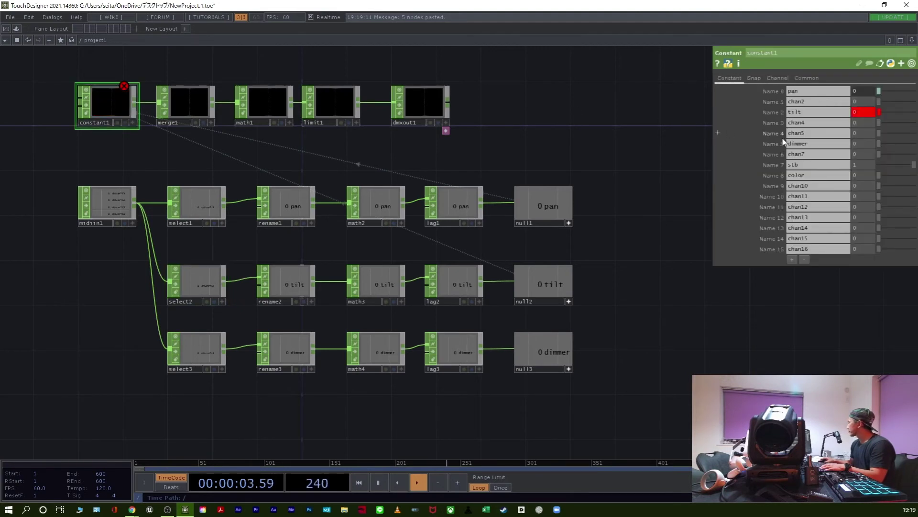
pyautogui.moveTo(863, 111); pyautogui.dragTo(869, 110)
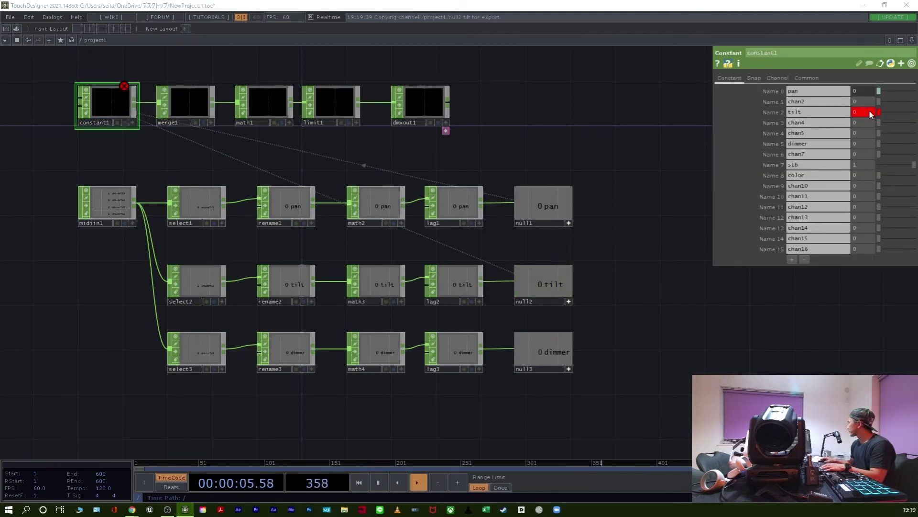
pyautogui.click(869, 108)
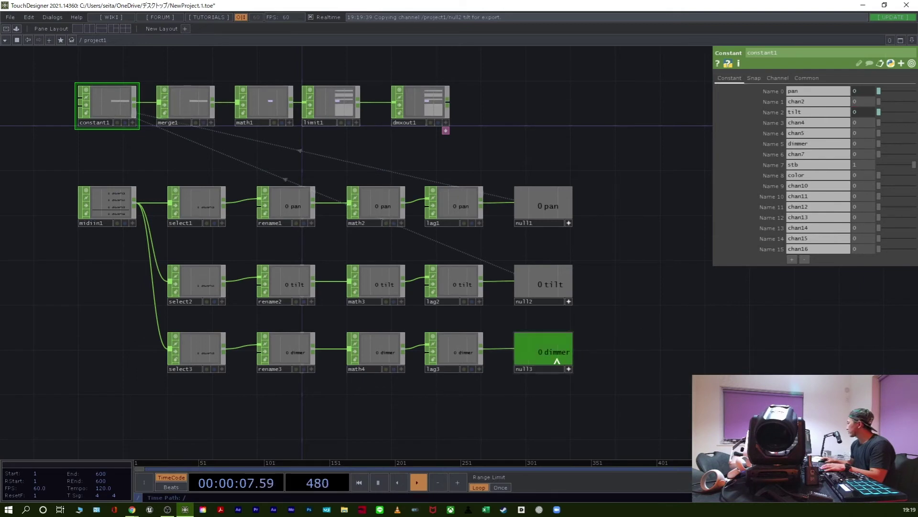
# Step: Link the third Null's dimmer channel to the Constant's dimmer value as a CHOP reference
pyautogui.click(190, 354)
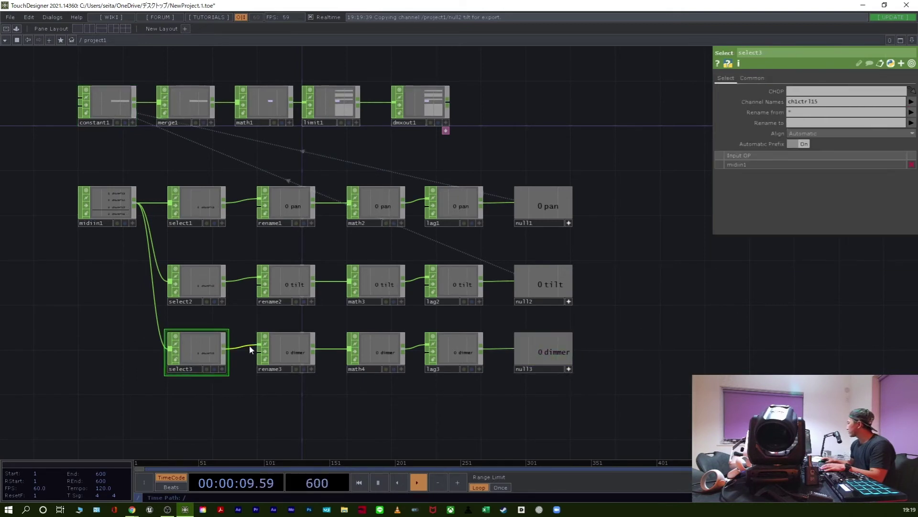
pyautogui.click(286, 348)
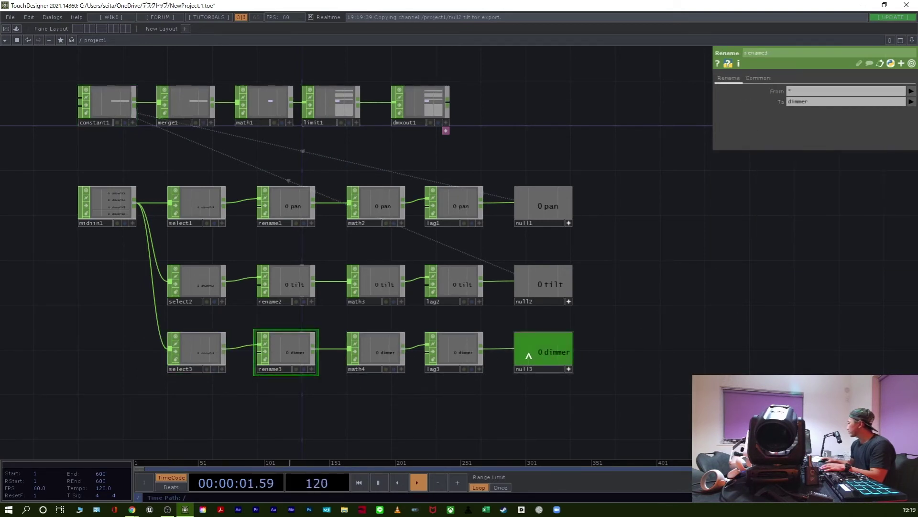
pyautogui.click(113, 110)
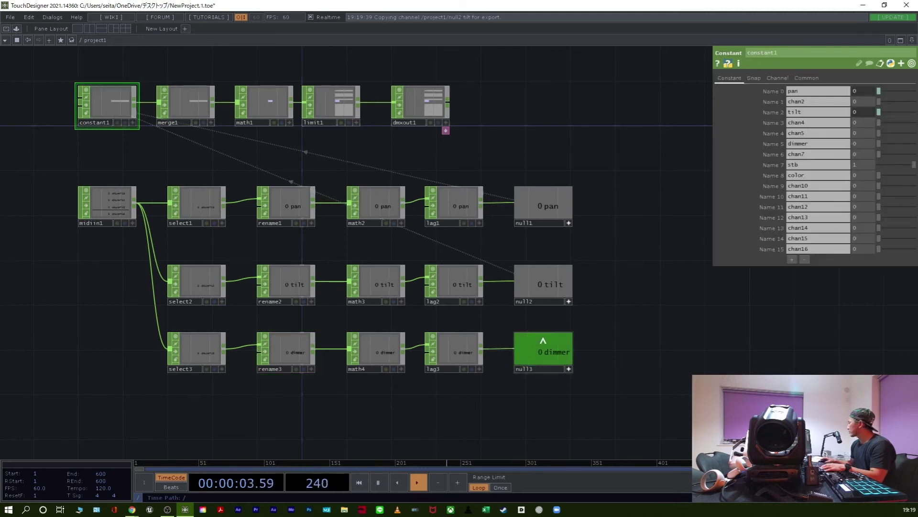
pyautogui.moveTo(543, 352); pyautogui.dragTo(858, 143)
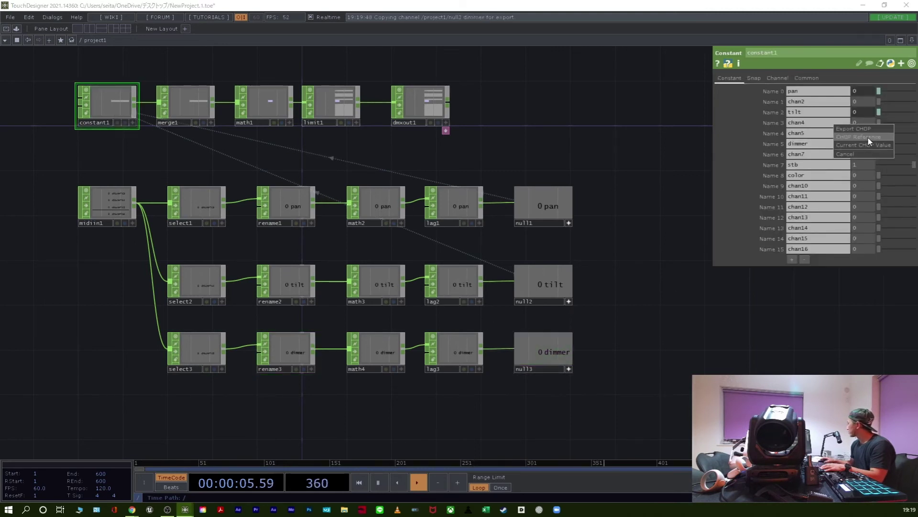
pyautogui.click(868, 138)
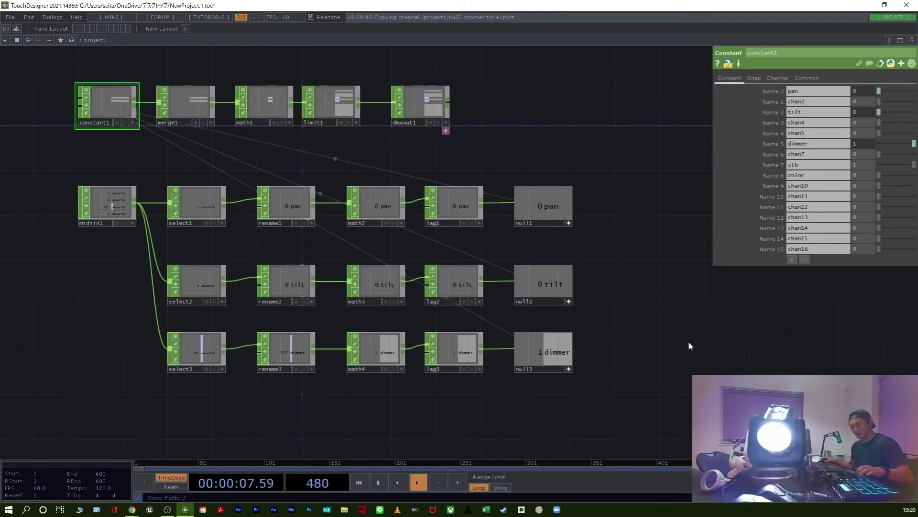
# Step: Duplicate the third Select-to-Null chain and place the copy beneath it as a fourth row
pyautogui.moveTo(379, 371); pyautogui.dragTo(398, 265)
pyautogui.moveTo(213, 324); pyautogui.dragTo(562, 267, button='right')
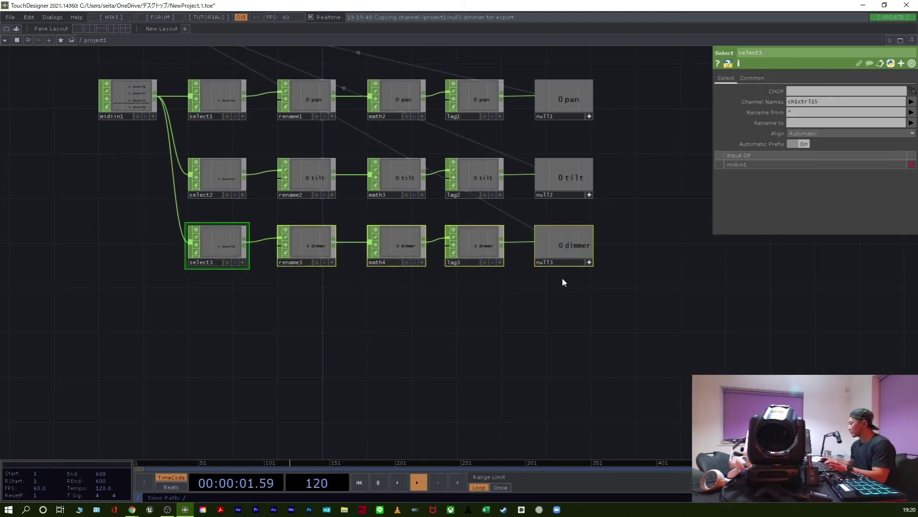
pyautogui.hotkey('ctrl', 'c')
pyautogui.hotkey('ctrl', 'v')
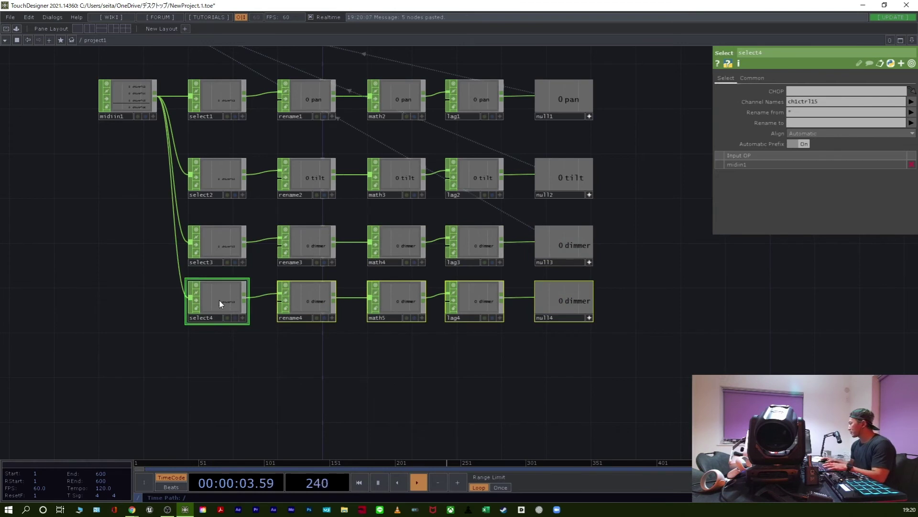
pyautogui.moveTo(219, 300); pyautogui.dragTo(208, 321)
# Step: Replace the fourth Select's Channel Names with ch1ctrl16
pyautogui.click(221, 316)
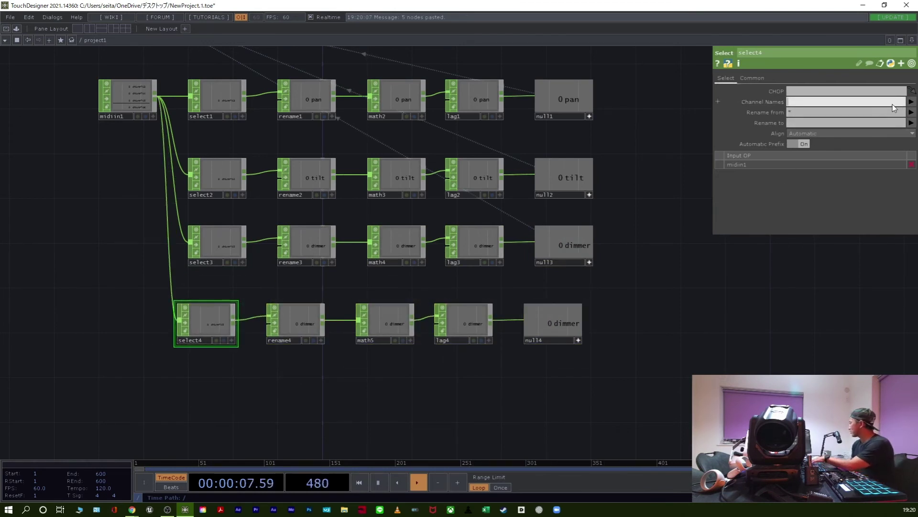
pyautogui.write('ch1ctrl16')
pyautogui.press('Return')
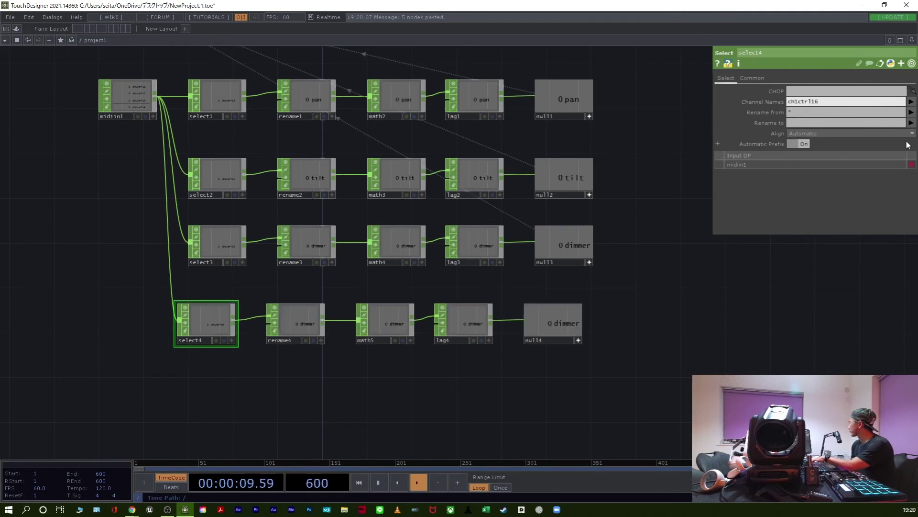
# Step: Set the fourth Rename's To value to color
pyautogui.moveTo(307, 324); pyautogui.dragTo(303, 320)
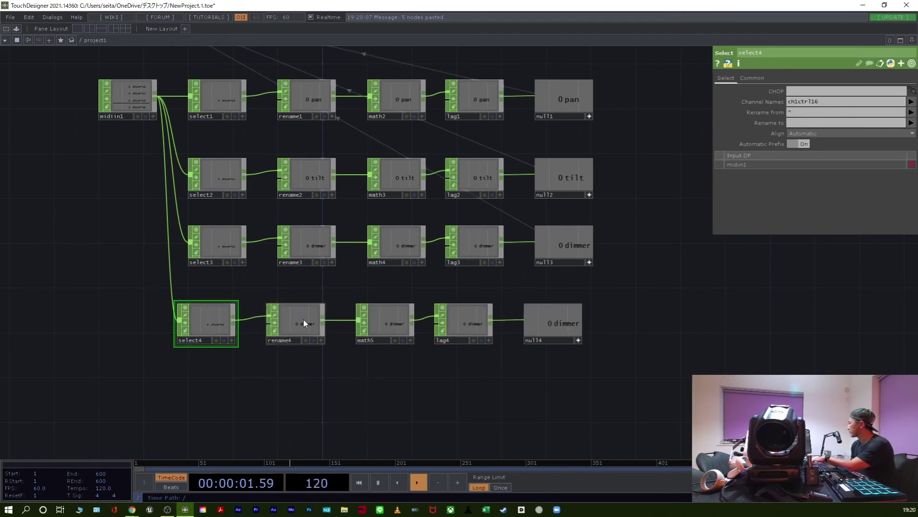
pyautogui.click(289, 323)
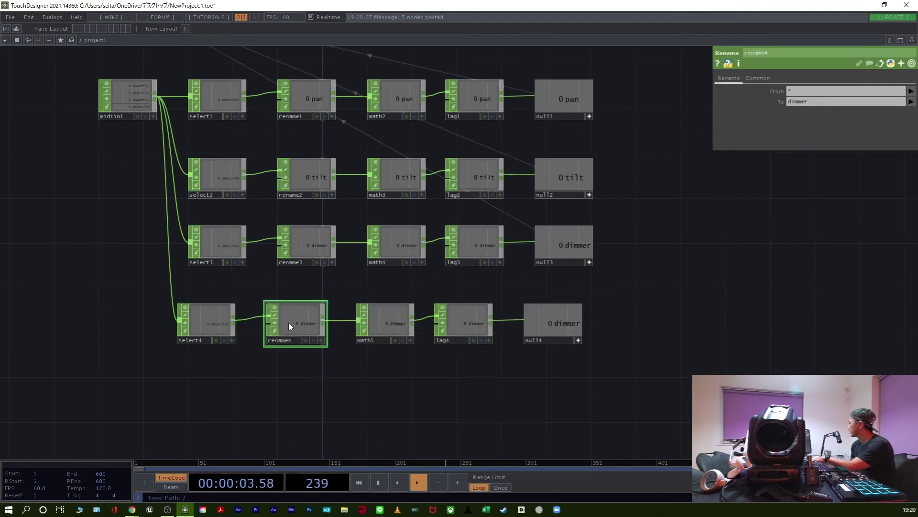
pyautogui.click(814, 103)
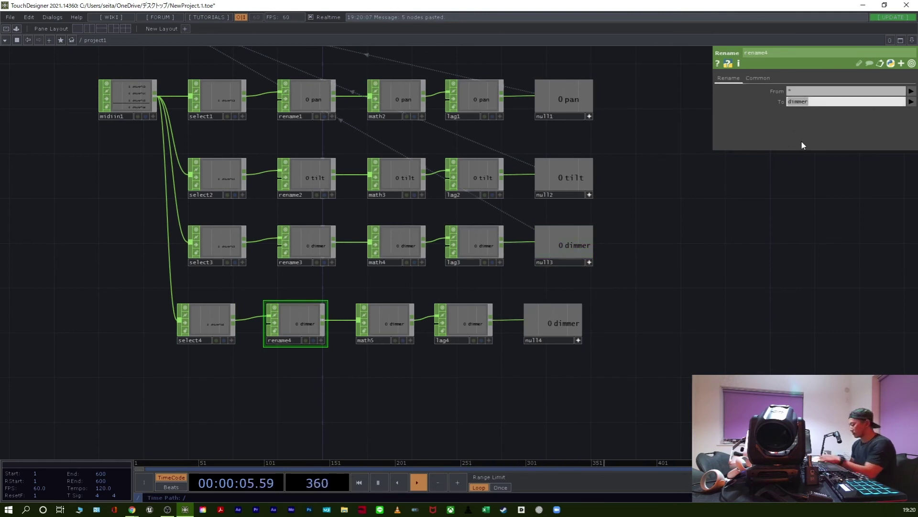
pyautogui.write('color')
pyautogui.press('Return')
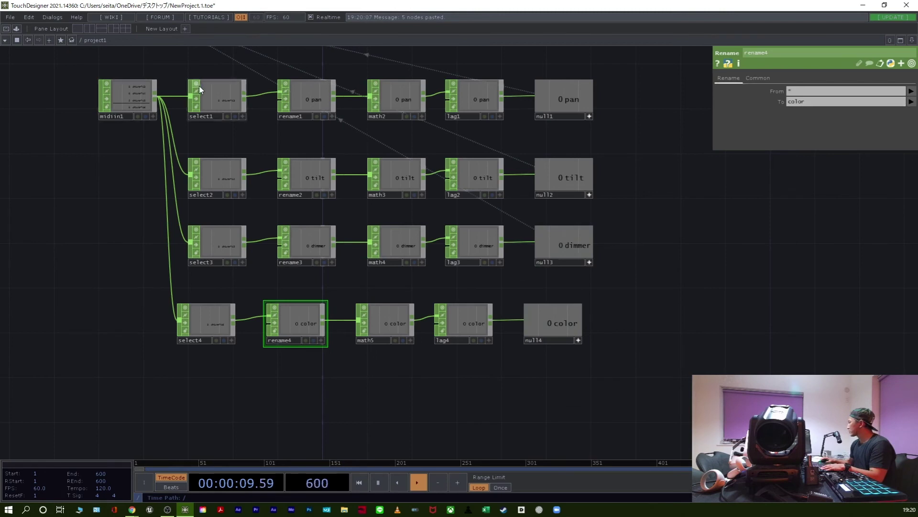
# Step: Link the fourth Null's color channel to the Constant's color value as a CHOP reference
pyautogui.scroll(-5, 623, 186)
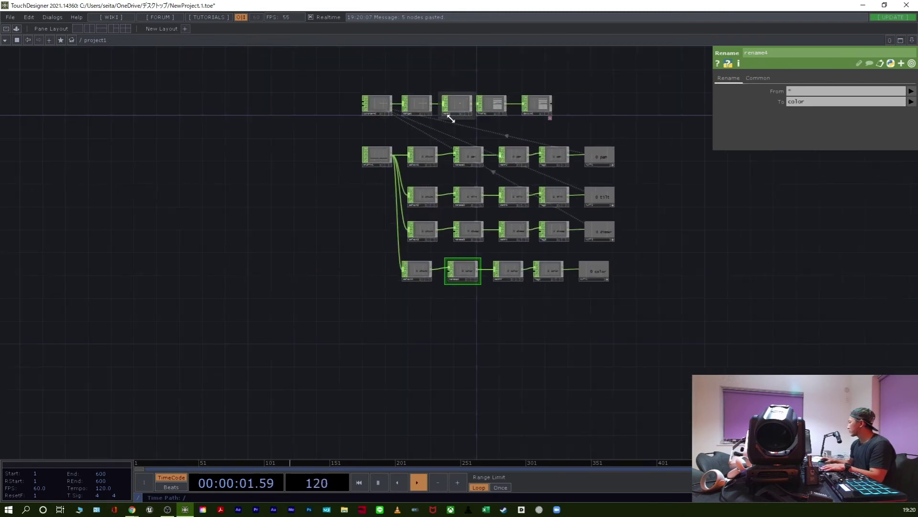
pyautogui.click(377, 103)
pyautogui.moveTo(591, 271)
pyautogui.mouseDown()
pyautogui.moveTo(816, 187)
pyautogui.moveTo(844, 169)
pyautogui.moveTo(843, 157)
pyautogui.moveTo(864, 176)
pyautogui.mouseUp()
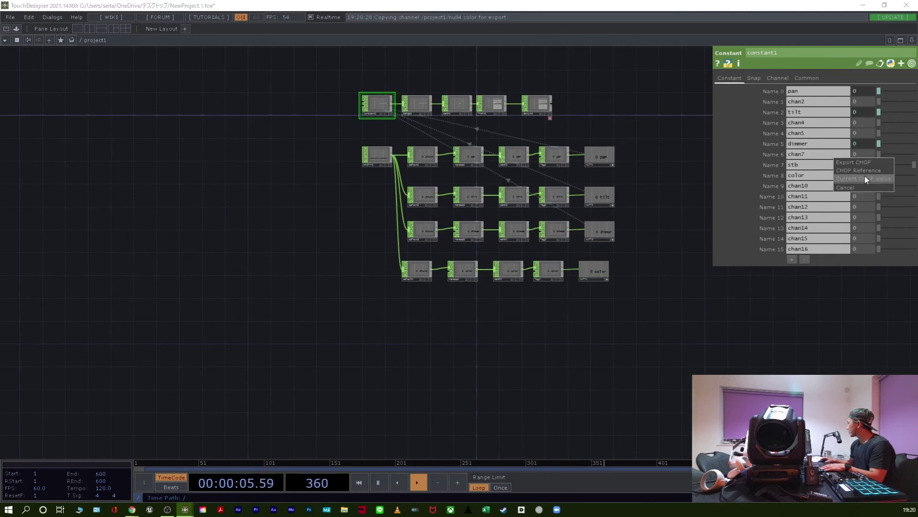
pyautogui.click(865, 172)
pyautogui.scroll(2, 476, 320)
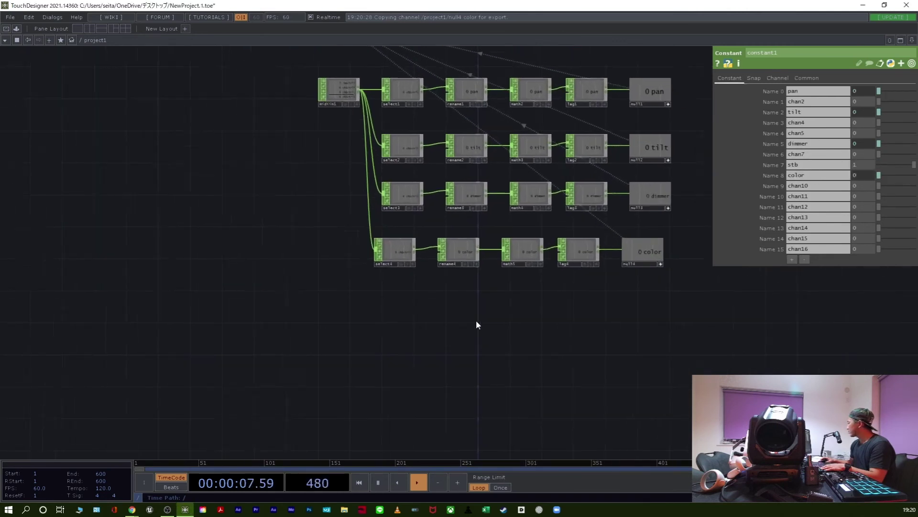
pyautogui.moveTo(476, 320); pyautogui.dragTo(409, 375)
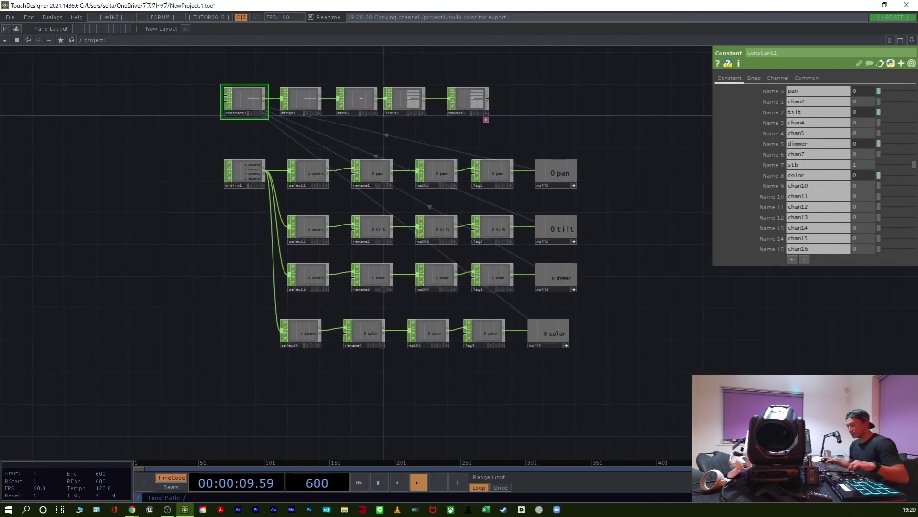